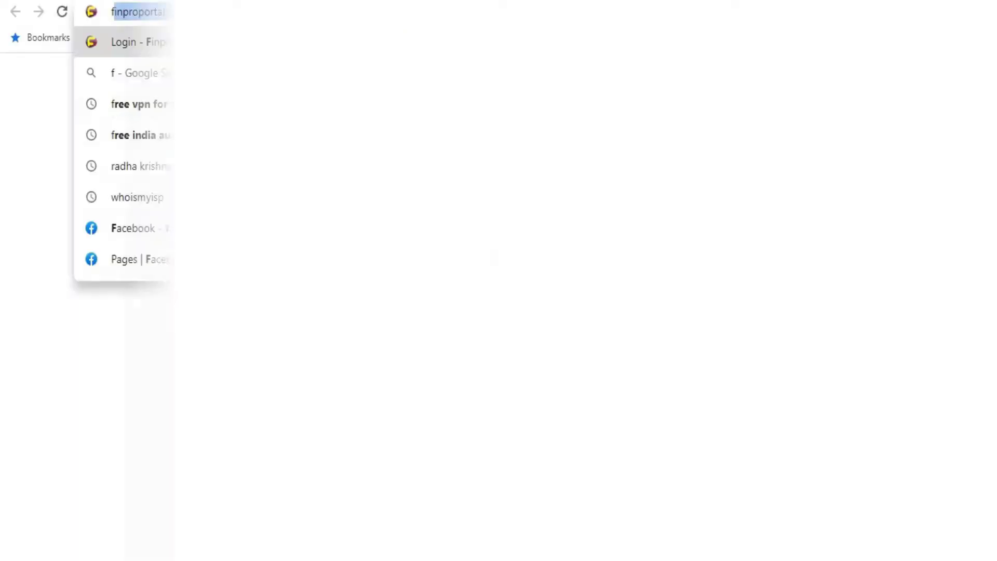
Step: Sign in to Finpro Portal with the saved admin login email and the account password
text(inproportal.onlinesic.com)
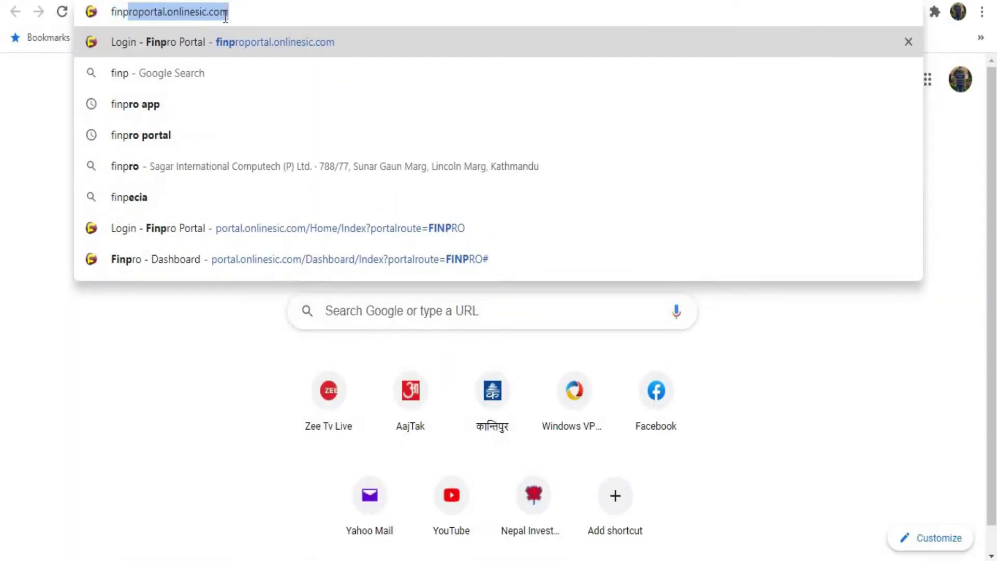
key(Return)
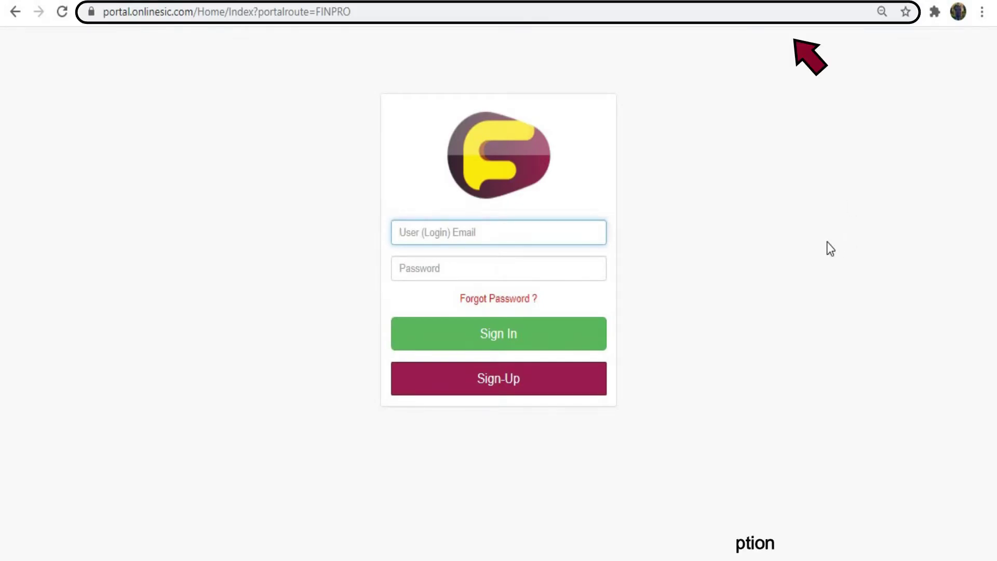
text(w)
key(Down)
key(Return)
key(Tab)
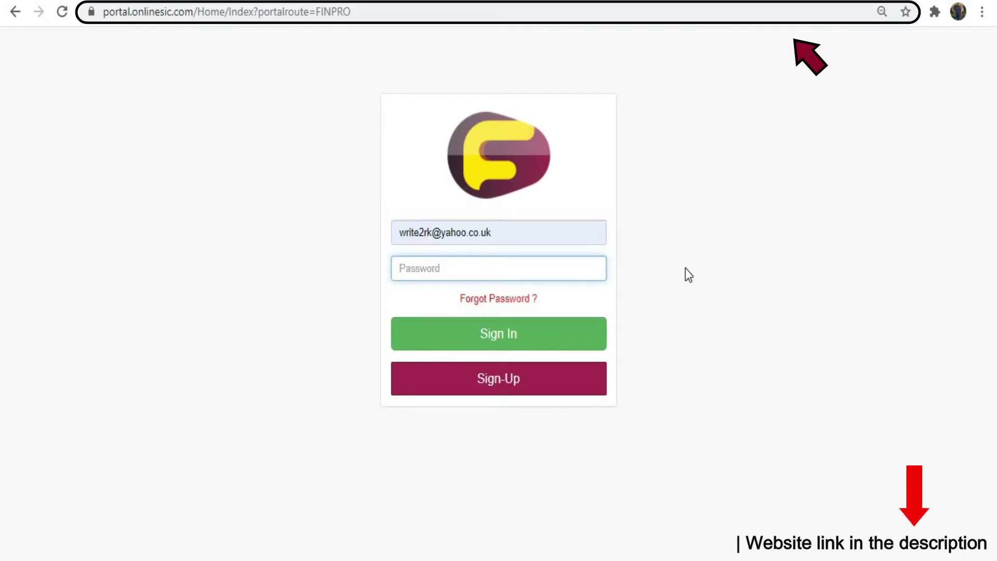
text(**********)
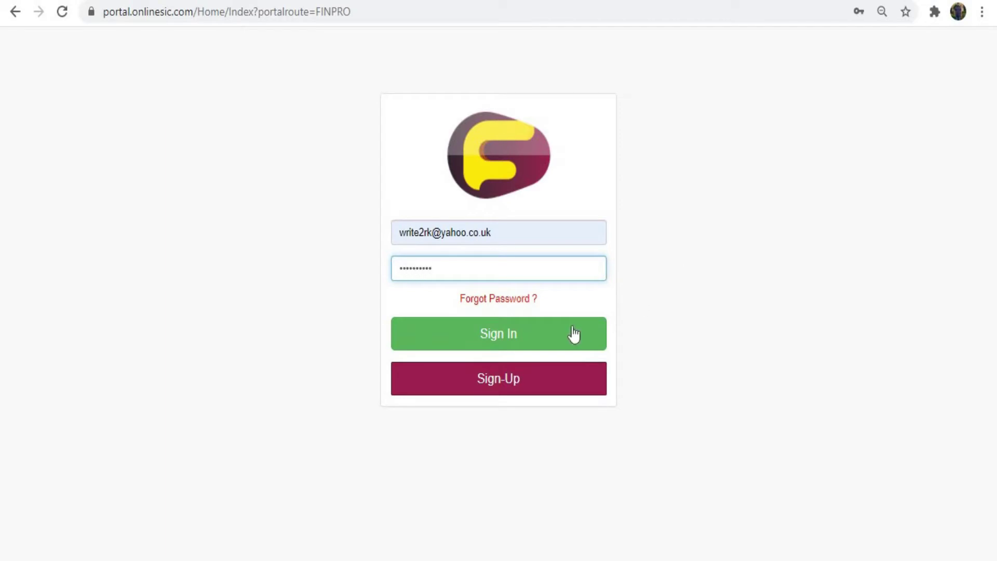
click(545, 343)
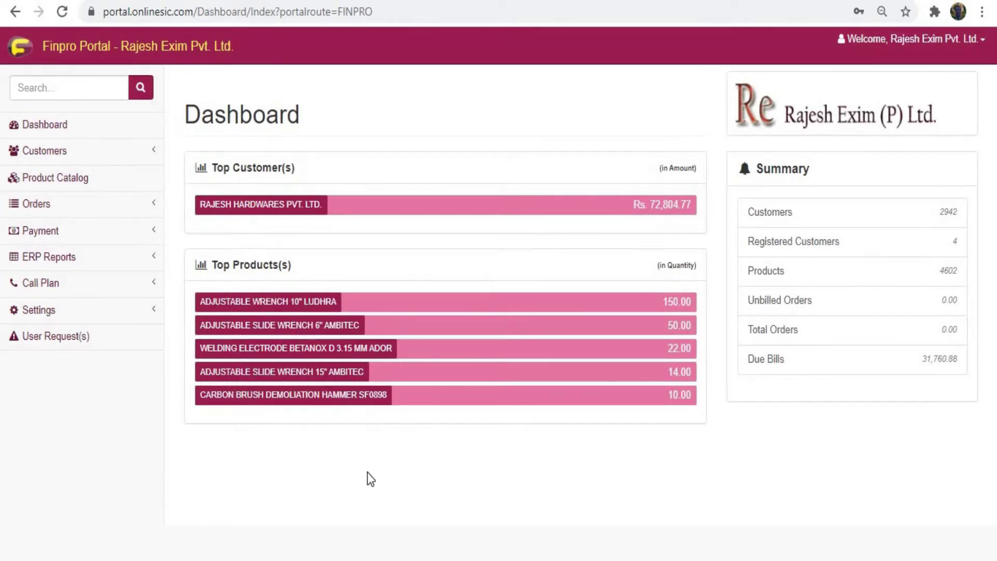
Step: Go to Settings > Users and start adding a new company user
click(133, 314)
click(36, 336)
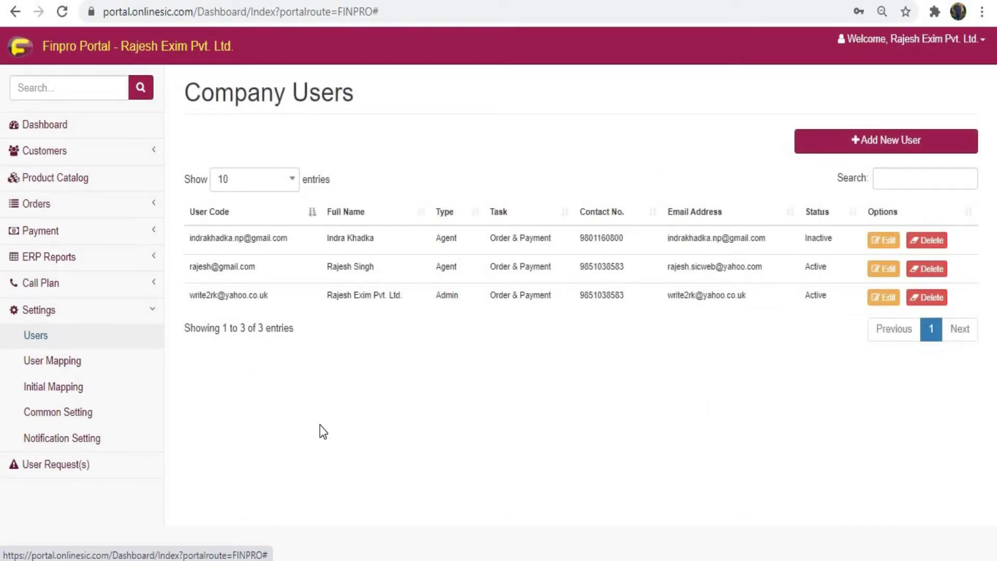
click(859, 139)
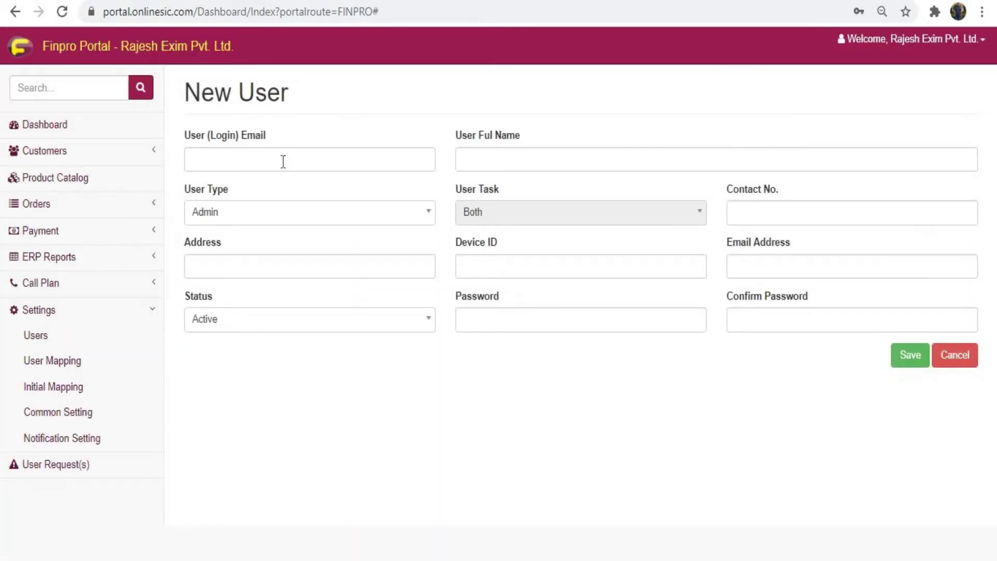
Step: Enter the new user's login email and full name
click(283, 162)
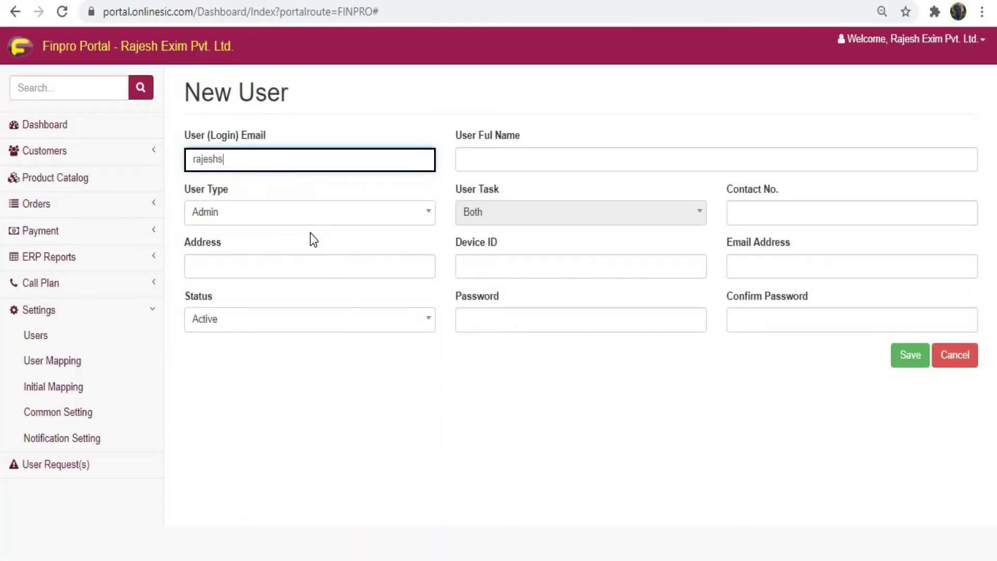
key(Tab)
Step: Set the User Type to Agent and keep User Task as Both
key(Tab)
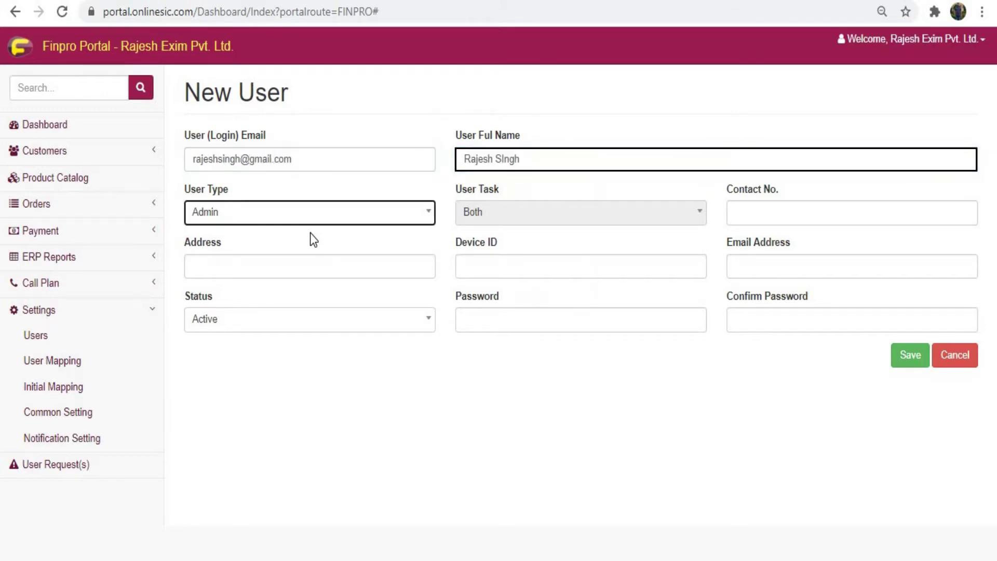
key(Return)
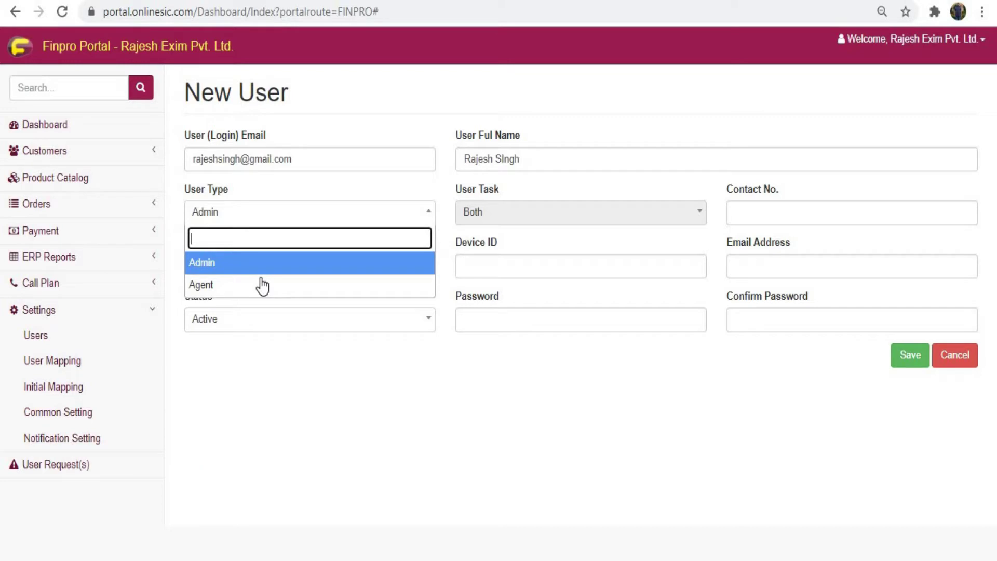
click(263, 285)
click(587, 222)
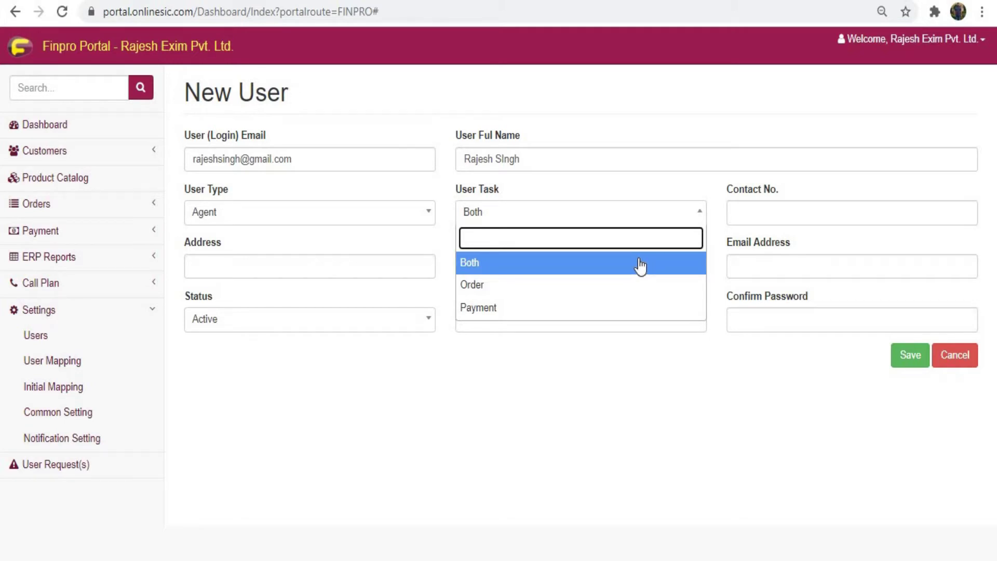
click(795, 211)
Step: Fill in the agent's contact number, address 'Kathamdnu', pasted device ID and email address
click(341, 270)
text(Kathamdnu)
click(530, 266)
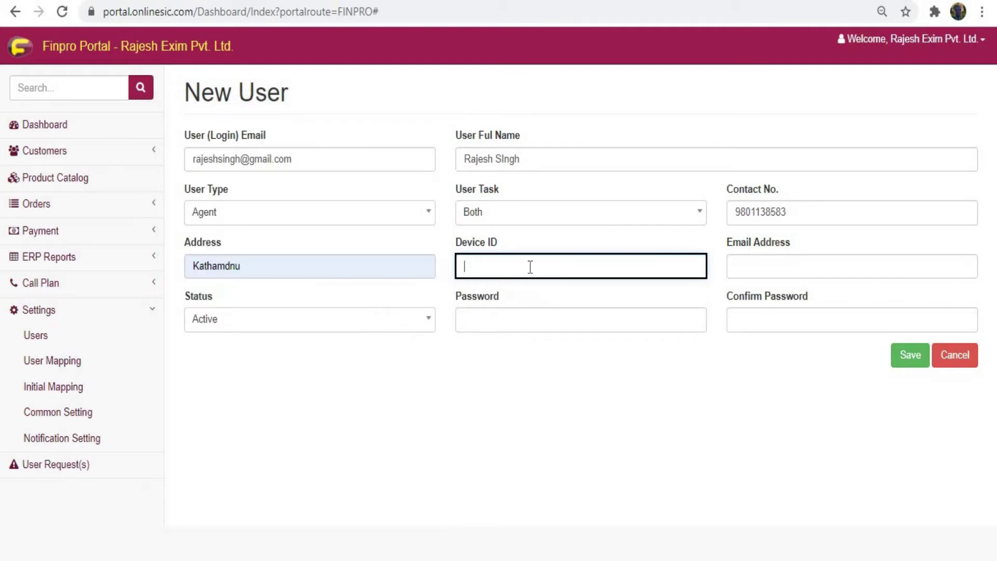
click(794, 266)
click(795, 291)
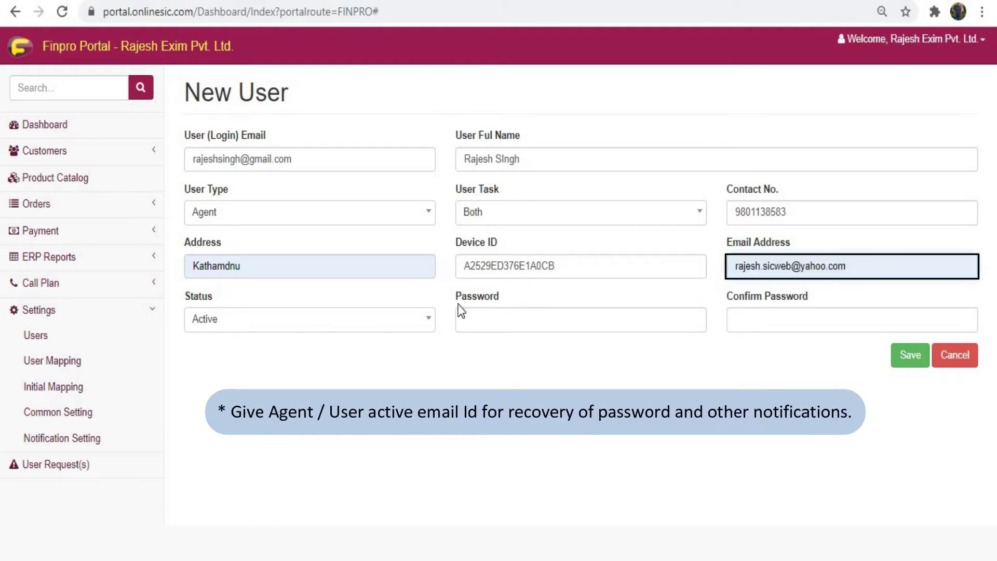
Step: Enter and confirm the agent's password, then save the new user
click(484, 314)
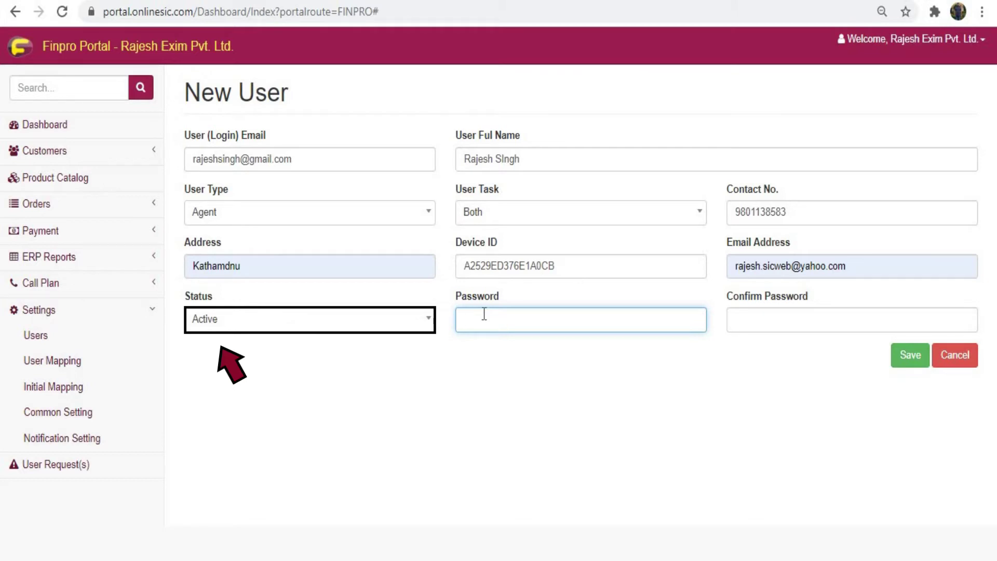
text(••••••)
key(Tab)
text(••••••)
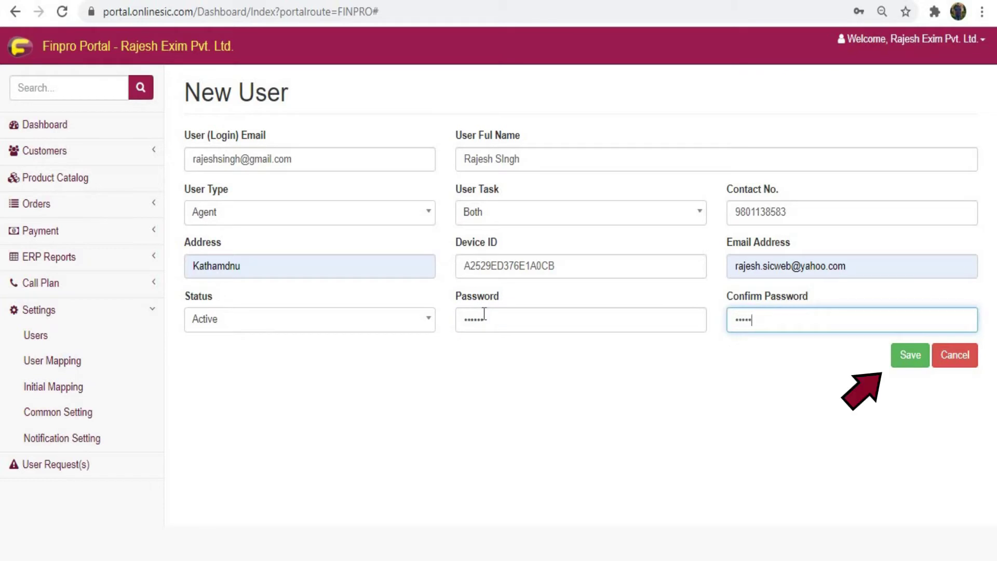
click(906, 366)
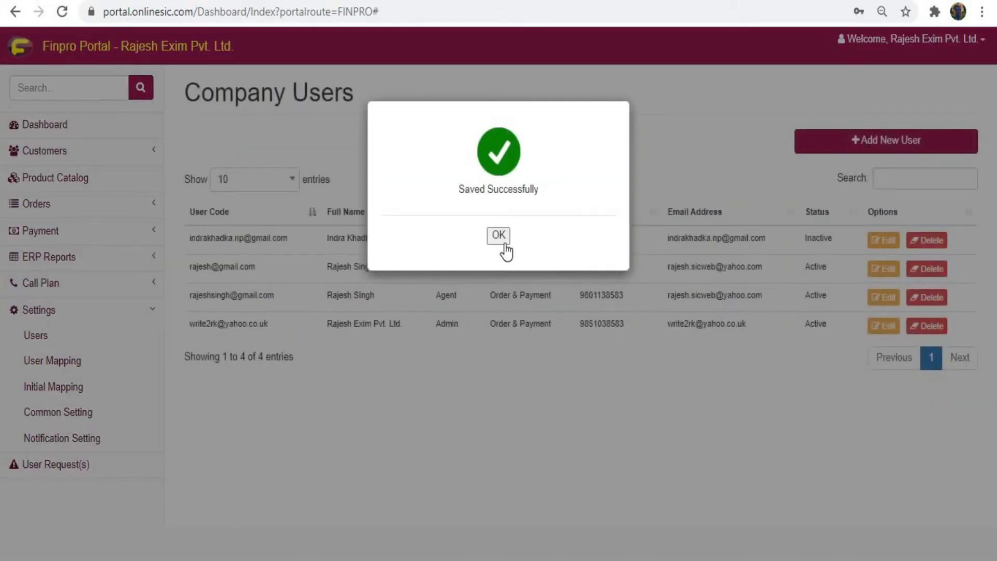
click(500, 241)
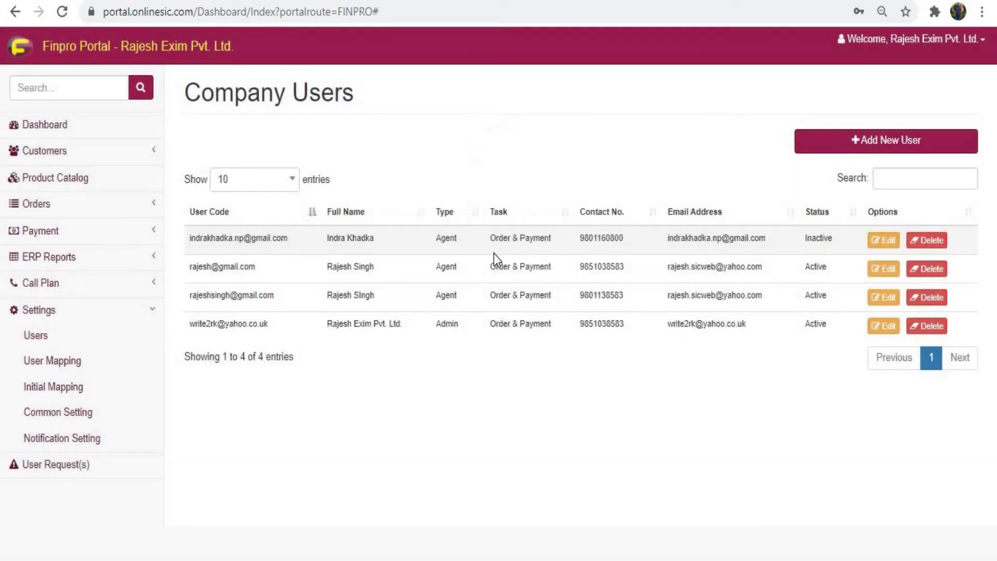
Step: Create a user mapping pairing the new agent user with its matching agent and save it
click(36, 366)
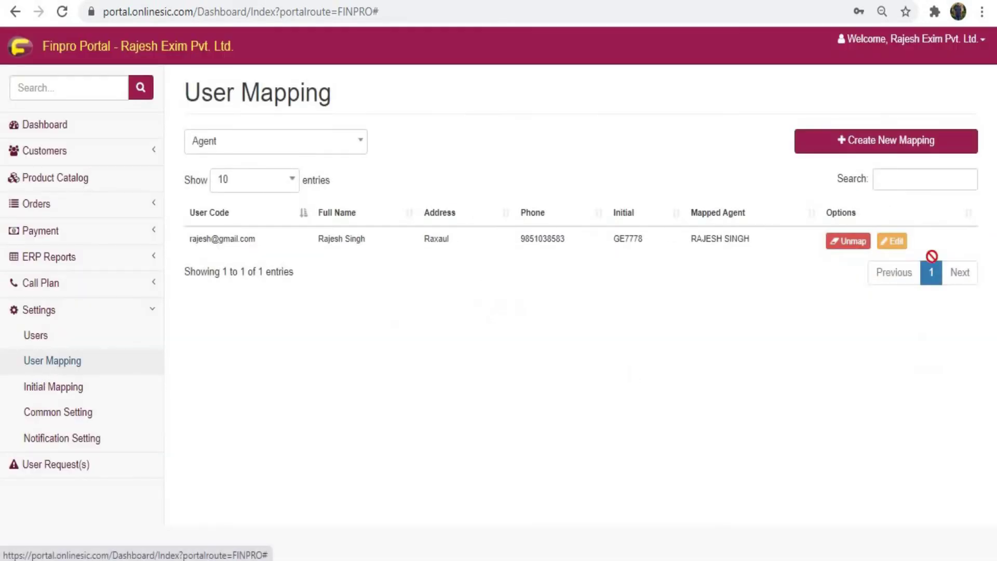
click(873, 146)
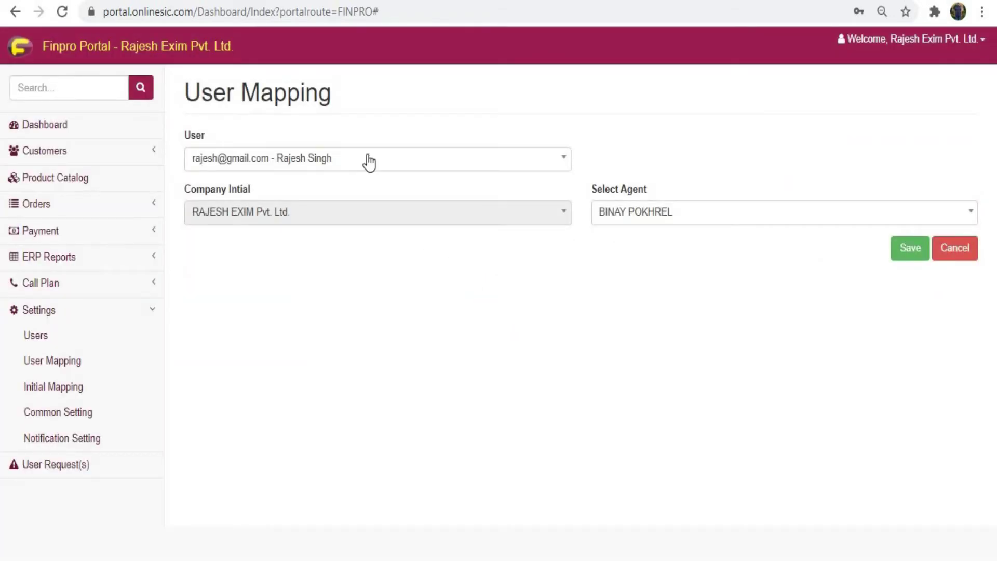
click(369, 163)
click(368, 233)
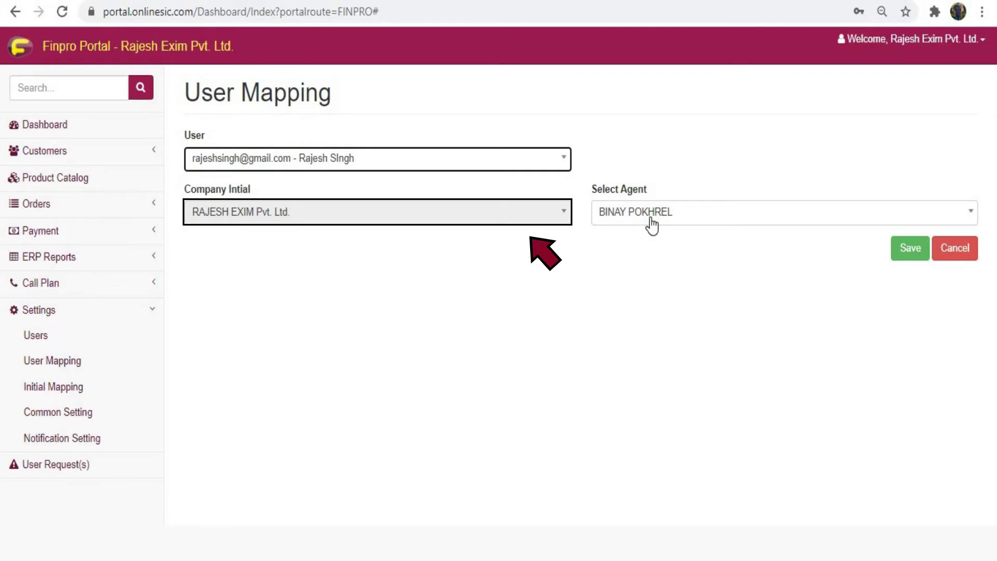
click(652, 225)
click(640, 329)
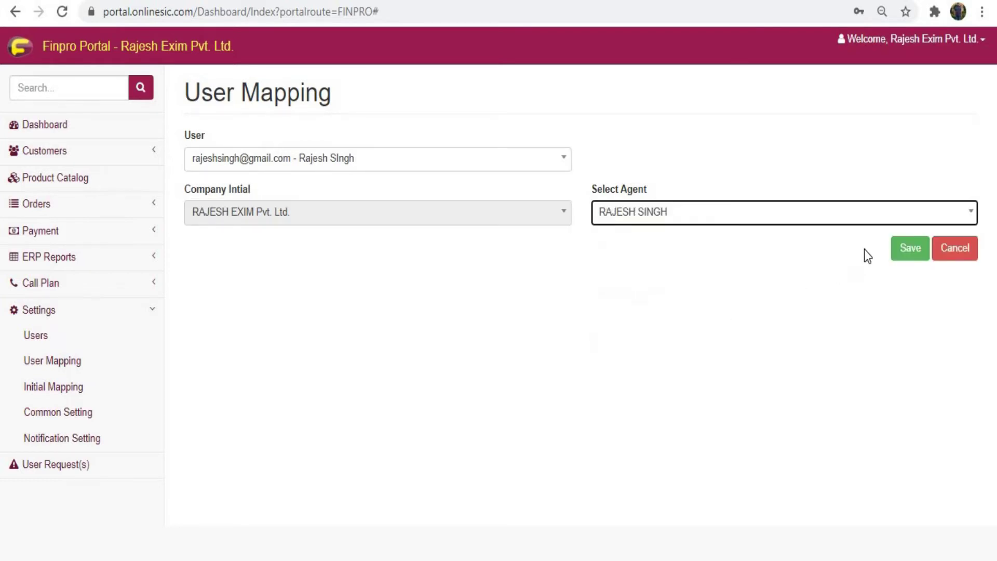
click(899, 245)
click(500, 237)
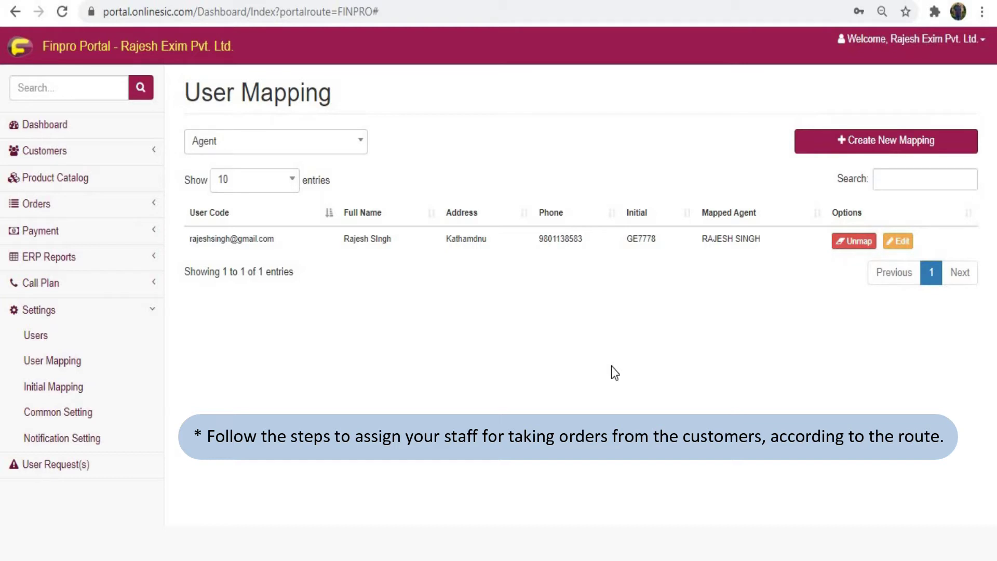
click(114, 152)
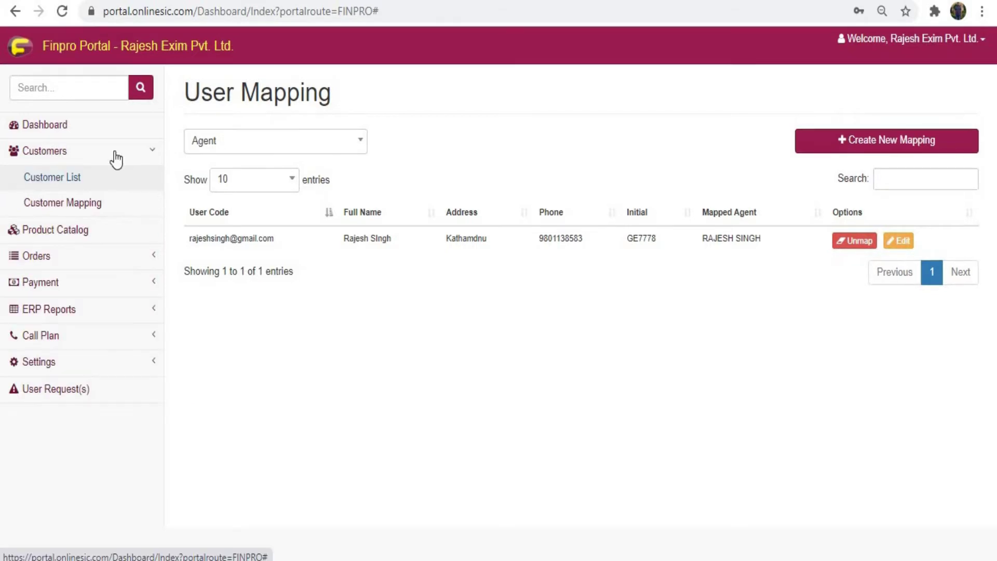
Step: Register AARAM KITCHEN WARE AND SUPPLIERS as a customer from page 3 of the Customer List
click(86, 178)
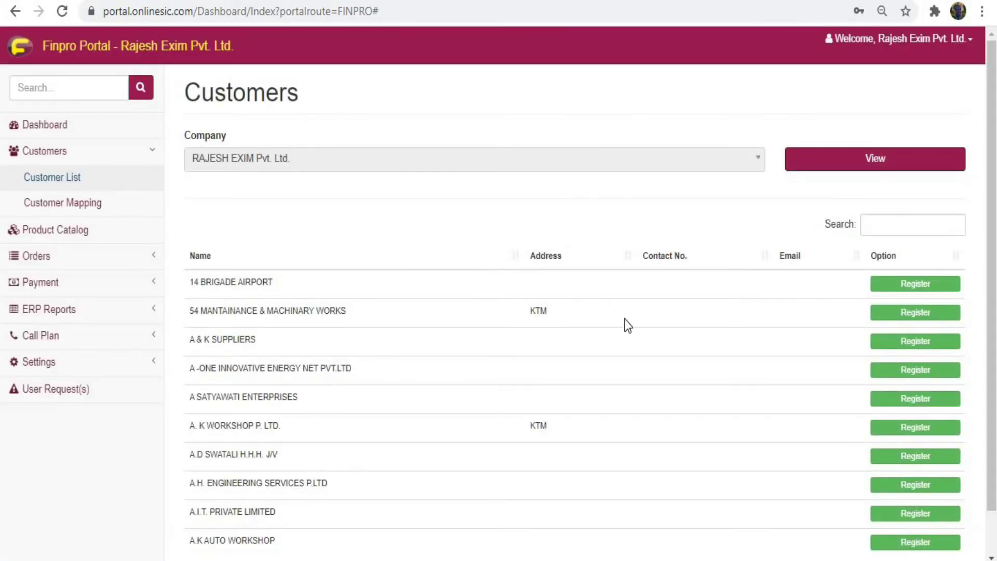
scroll(681, 395, down, 1)
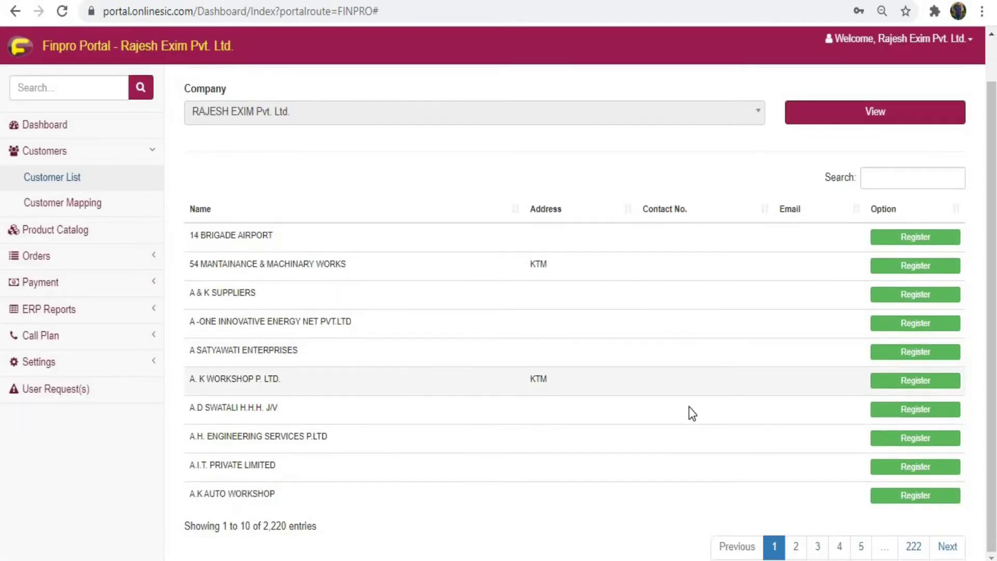
click(796, 548)
click(814, 553)
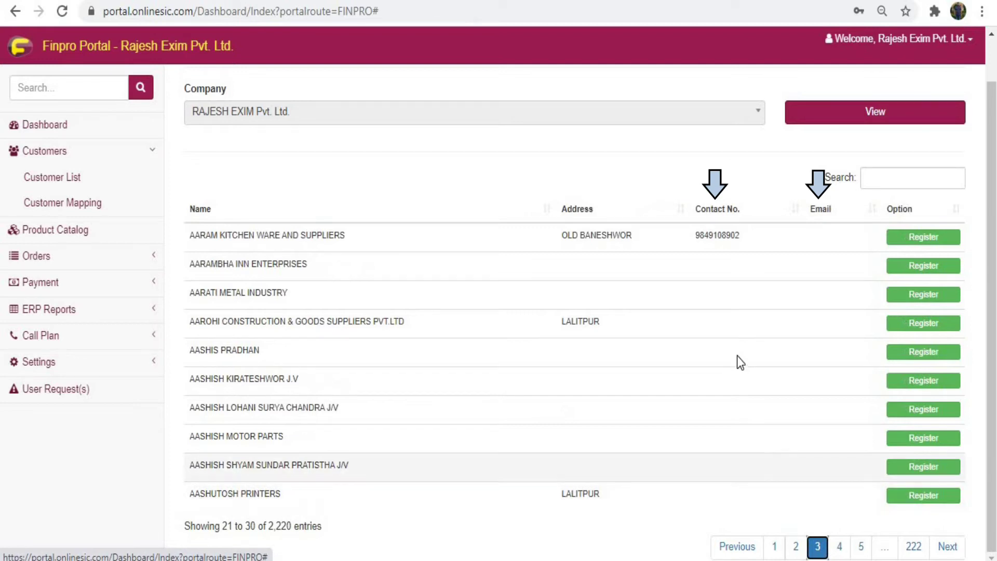
click(913, 236)
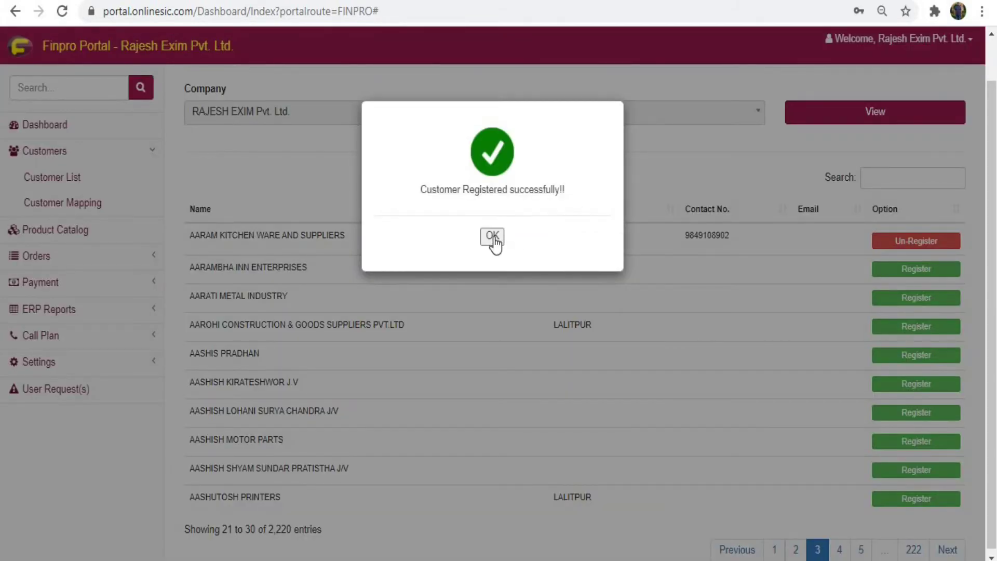
click(492, 236)
Step: Register ADHIKARI ELECTRIC & MECHANIC WORKSHOP from page 5, then open the Call Plan Route list
click(847, 549)
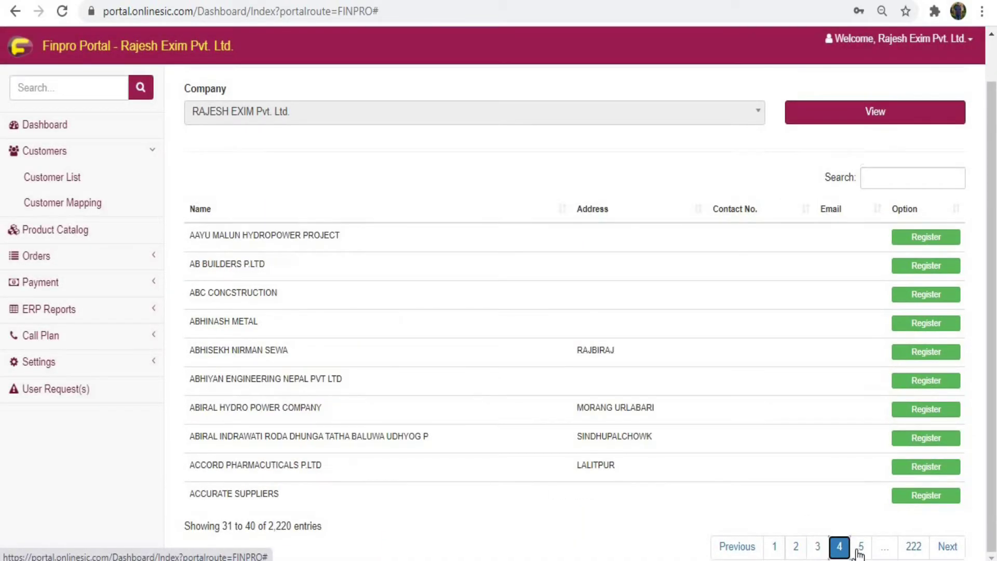
click(857, 546)
click(906, 465)
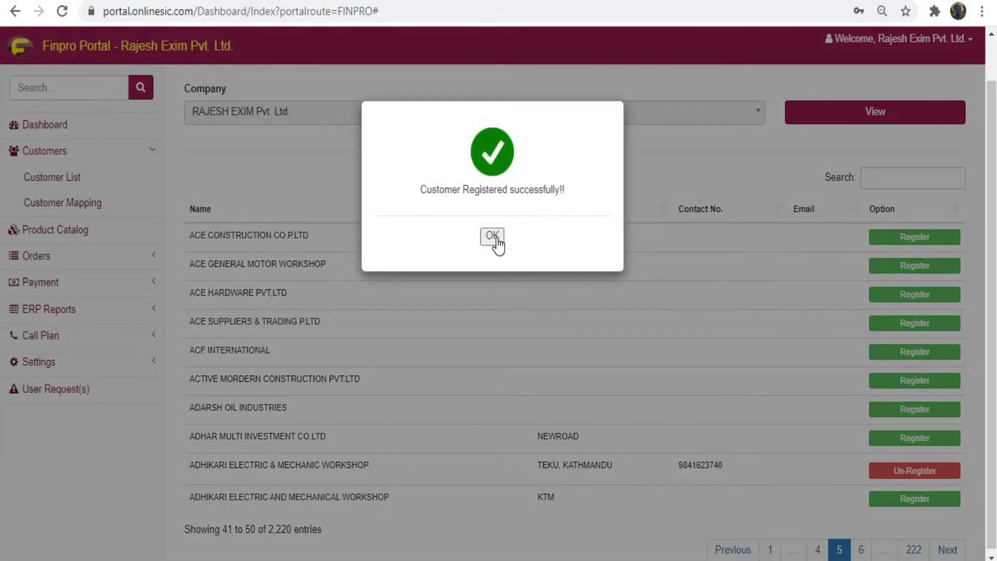
click(494, 237)
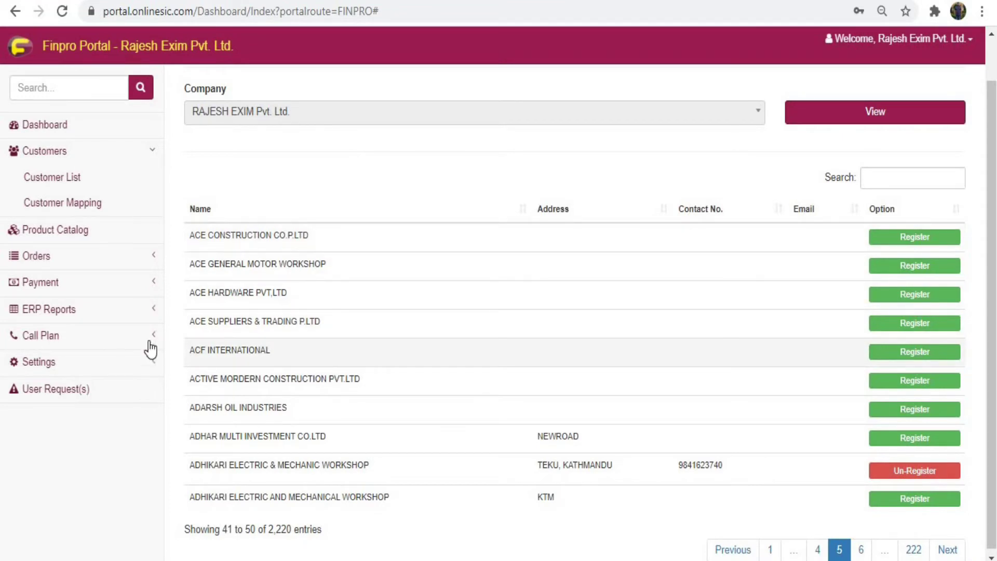
click(115, 340)
click(36, 314)
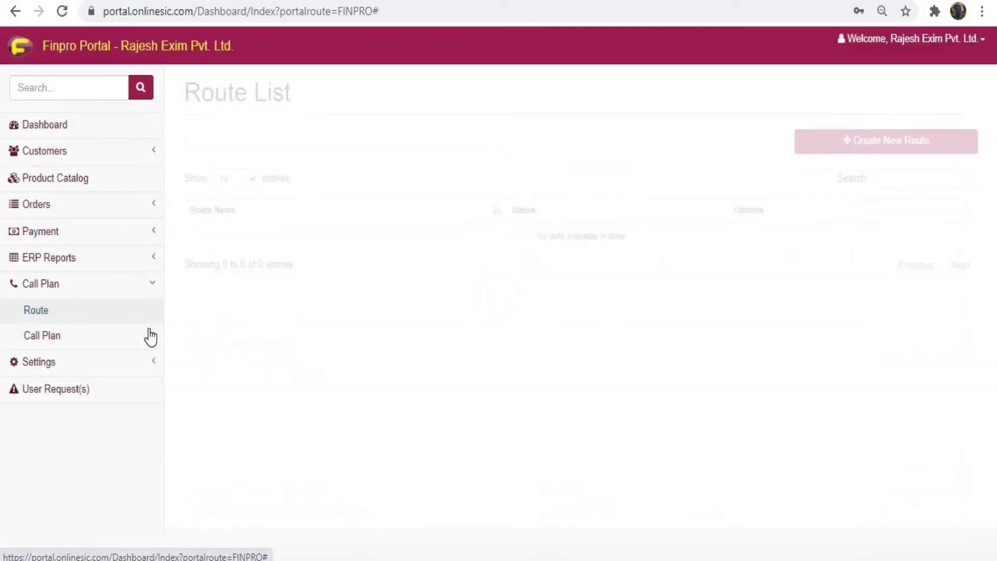
Step: Start a new route with the description 'Kathmandu Valley'
click(904, 155)
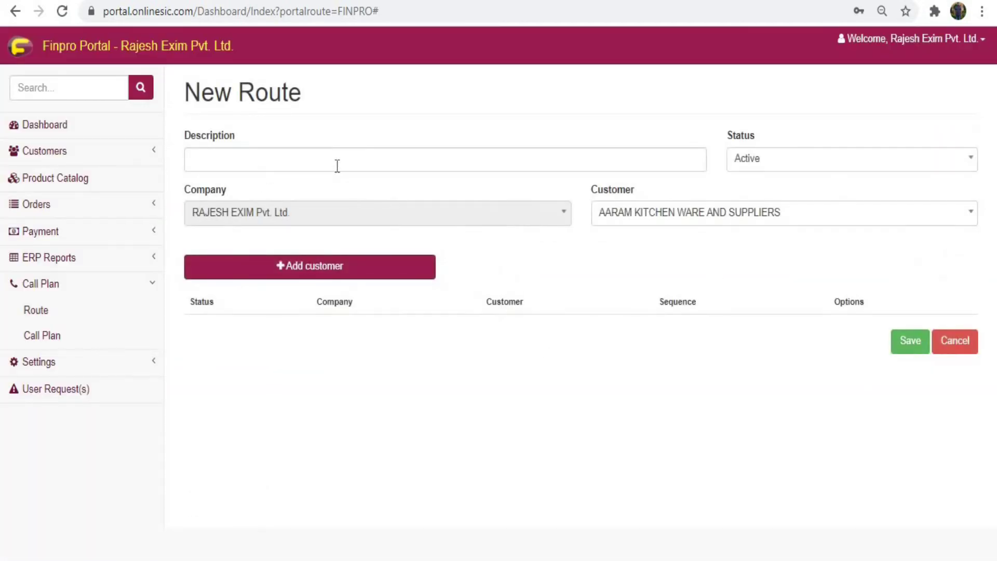
click(337, 166)
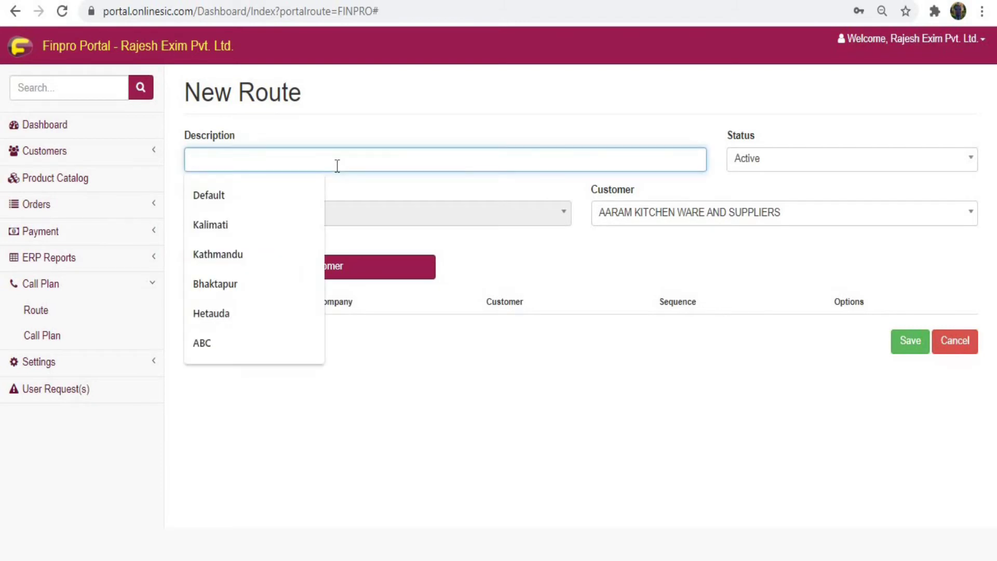
text(Kaht)
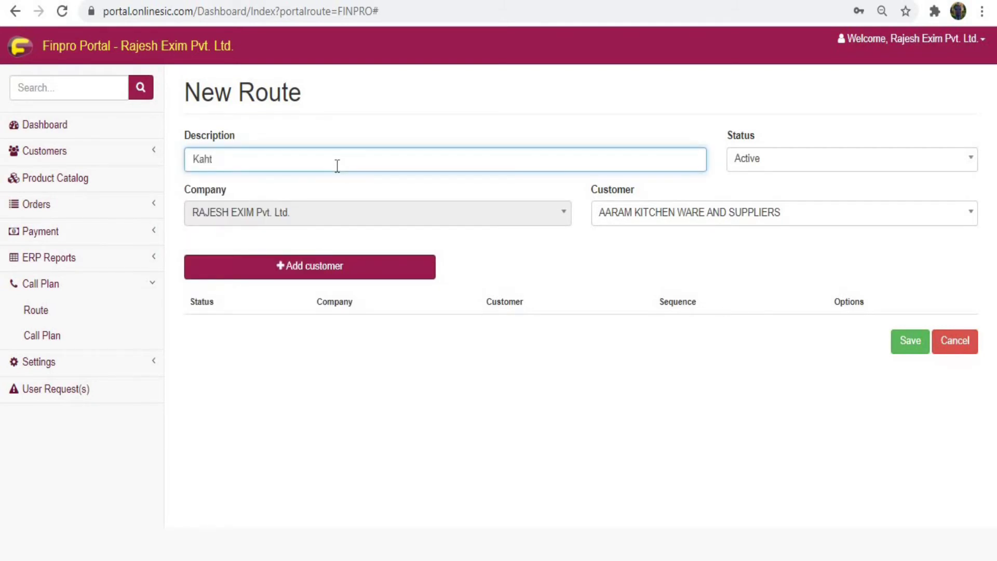
key(BackSpace)
key(BackSpace)
text(thmand)
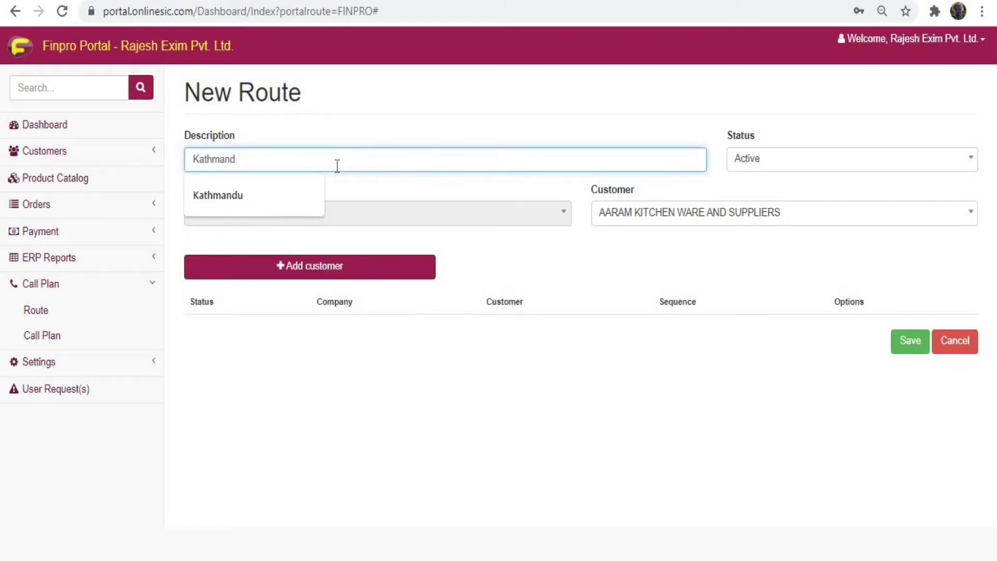
text(u Valley)
key(Tab)
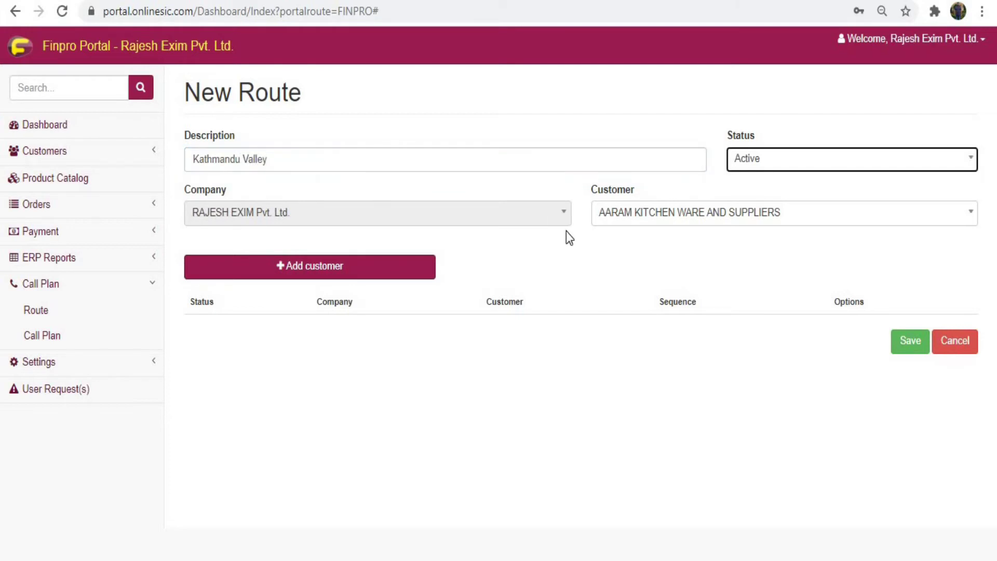
Step: Add AARAM KITCHEN WARE AND SUPPLIERS and BABA BISHWOKARMA ENGINEERING to the route and save it
click(732, 217)
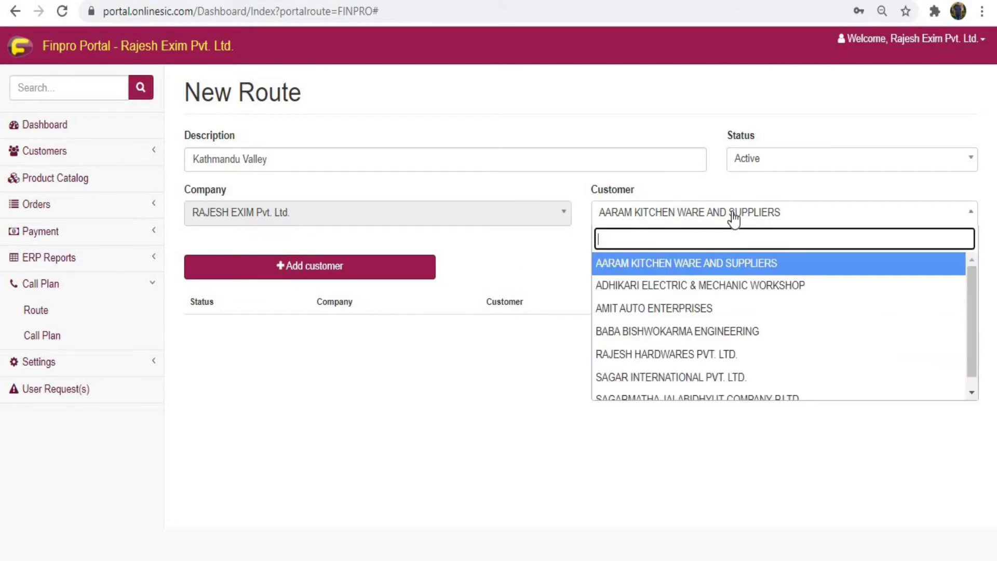
click(708, 270)
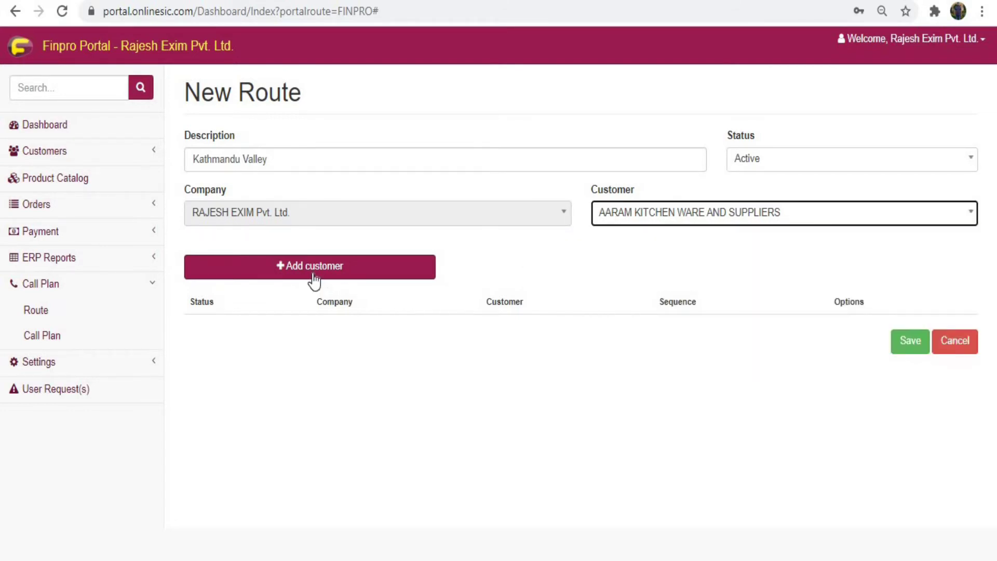
click(313, 275)
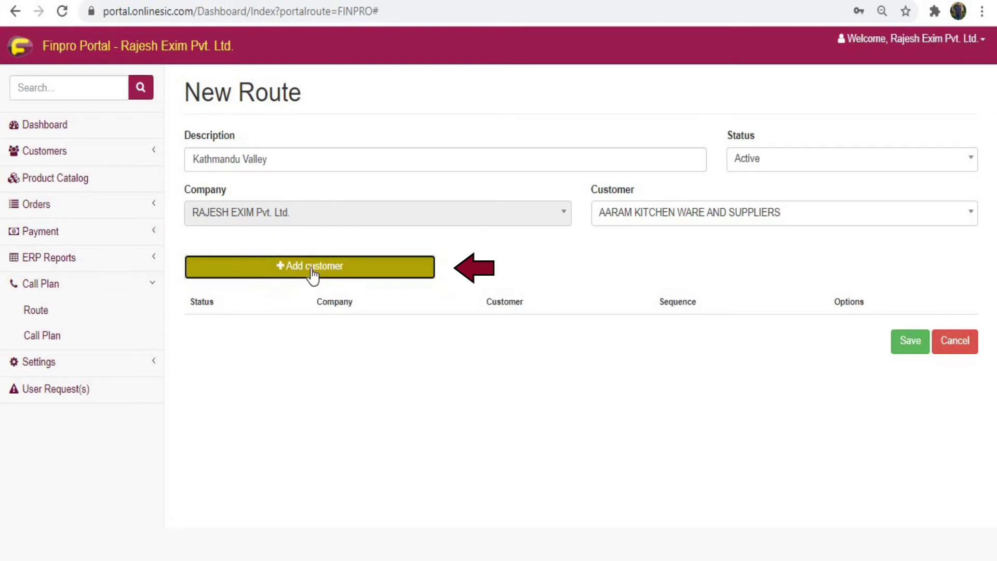
click(753, 221)
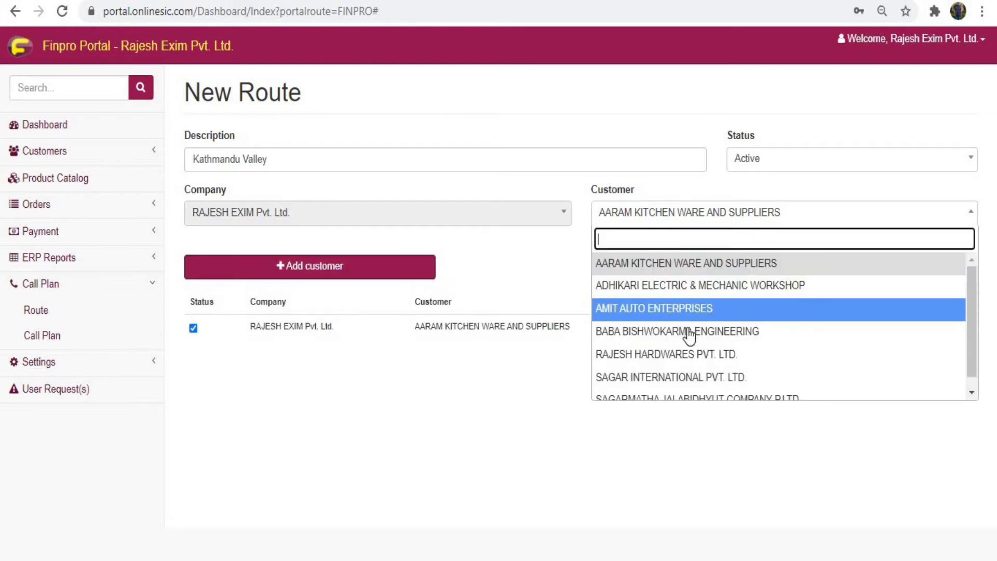
key(Return)
click(354, 279)
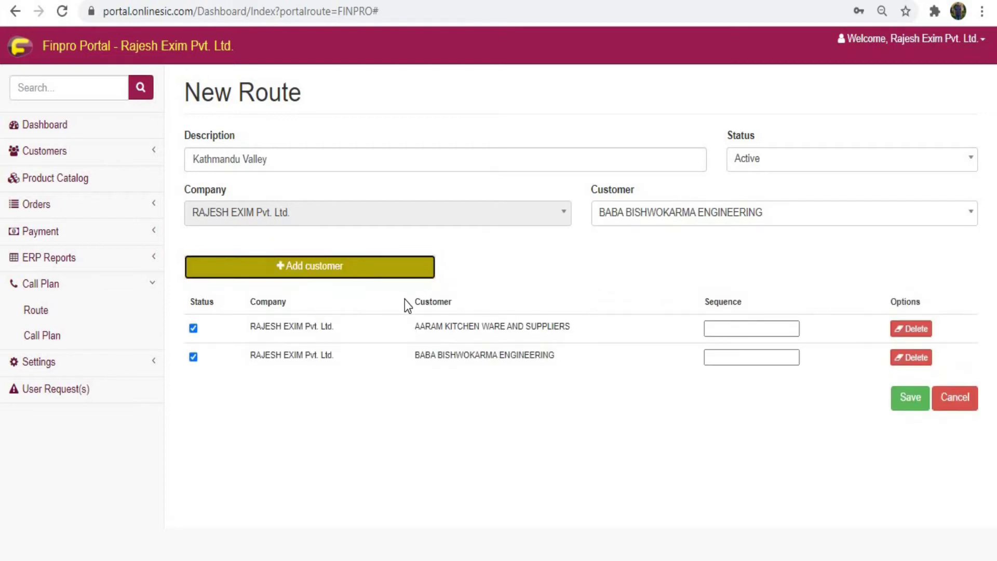
click(909, 398)
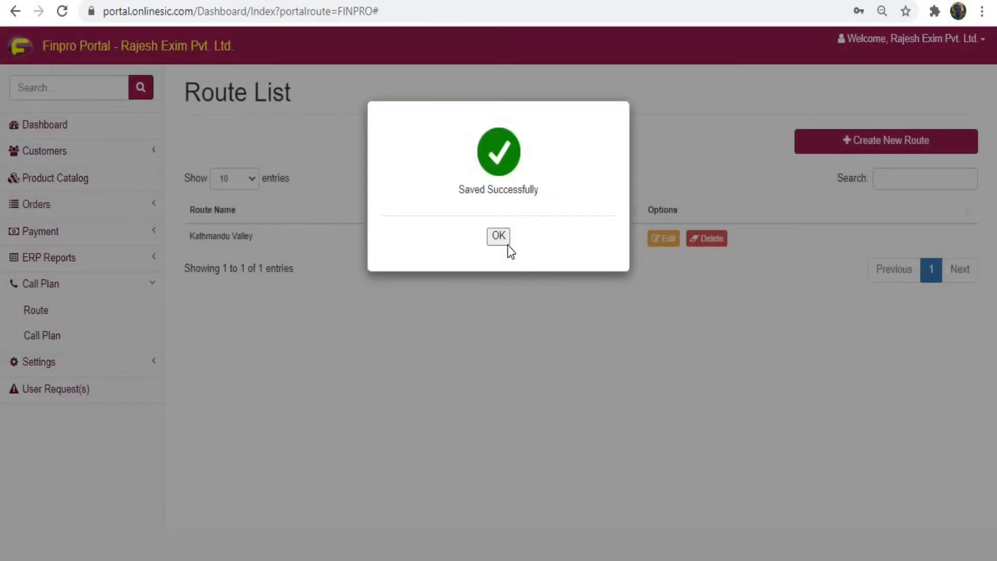
Step: Edit the Kathmandu Valley route to add SAGAR INTERNATIONAL PVT. LTD. and save the update
click(499, 237)
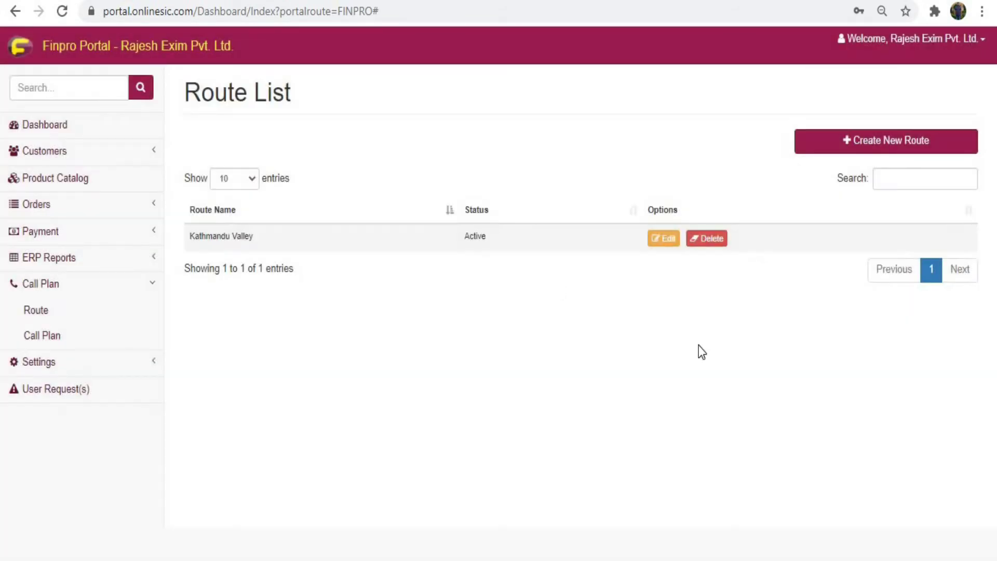
click(664, 239)
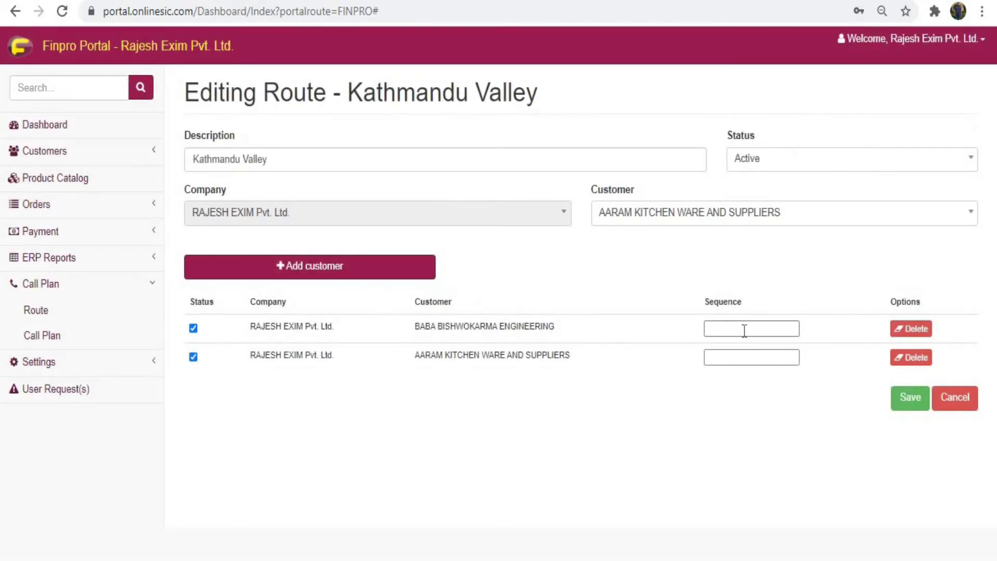
click(675, 229)
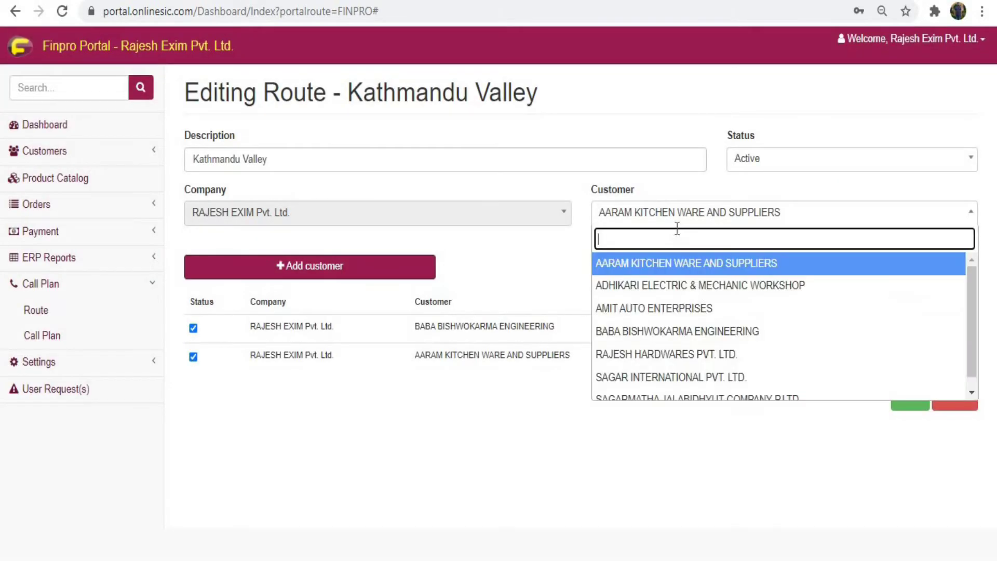
click(675, 373)
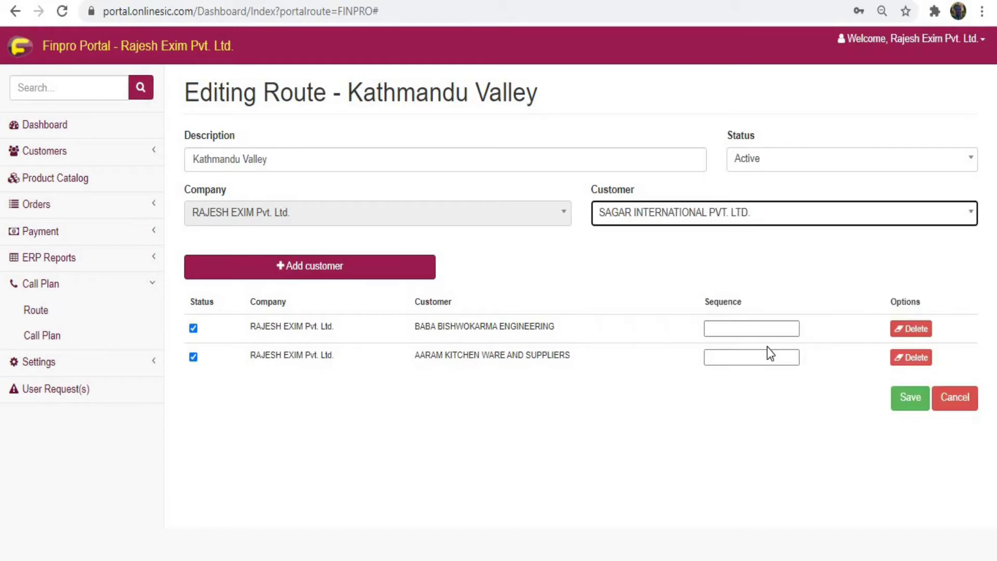
click(399, 278)
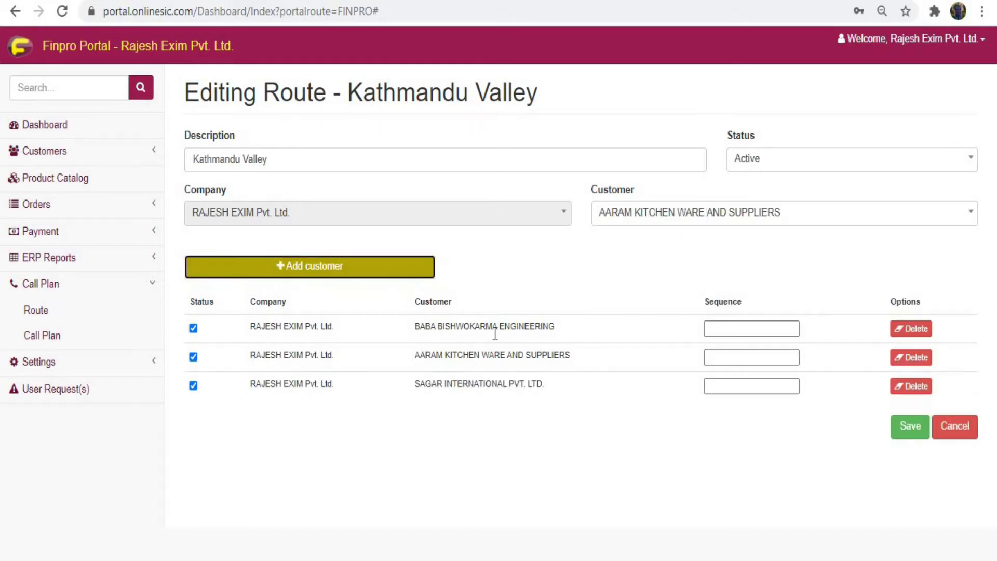
click(908, 429)
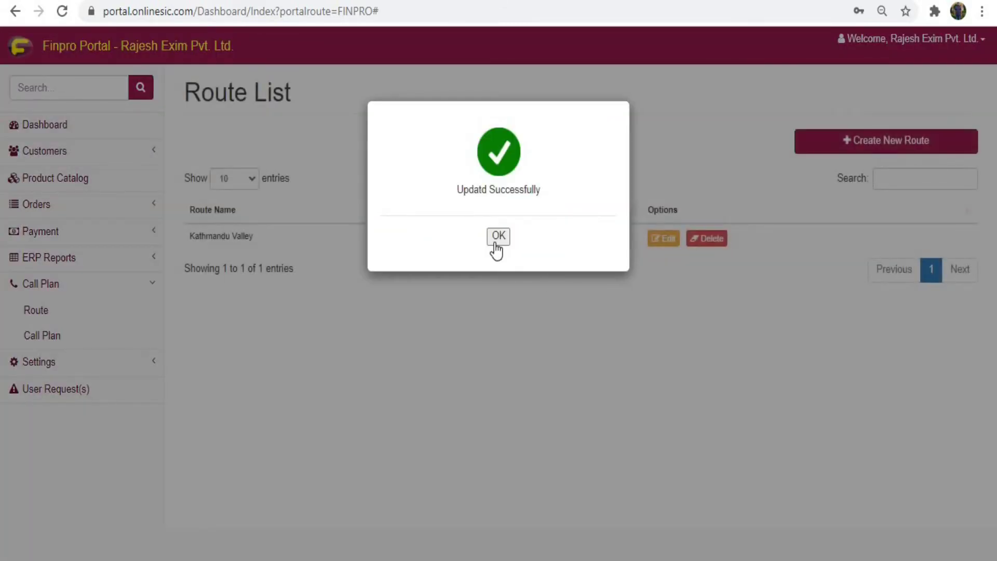
click(642, 363)
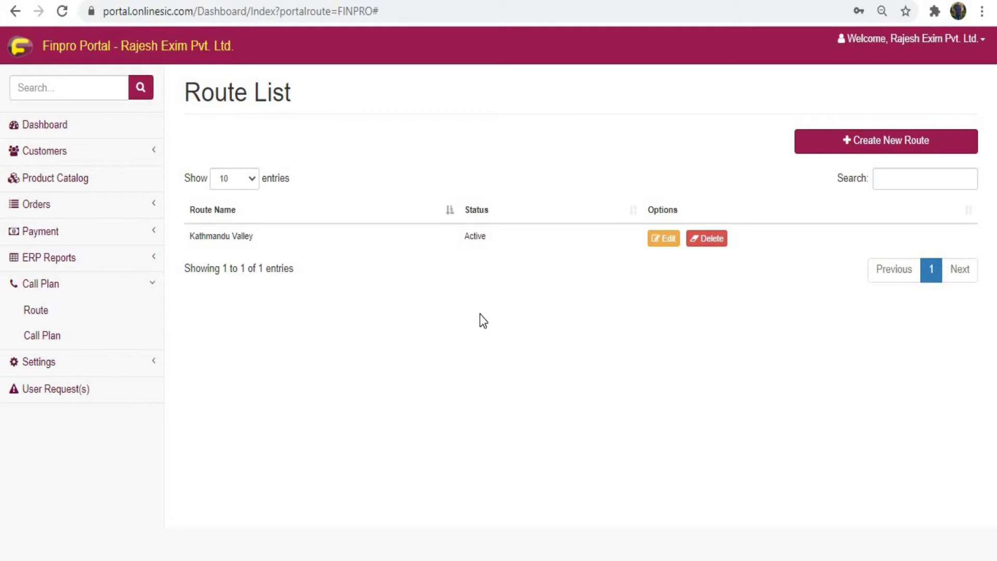
Step: Start a new call plan and choose its sales agent
click(68, 339)
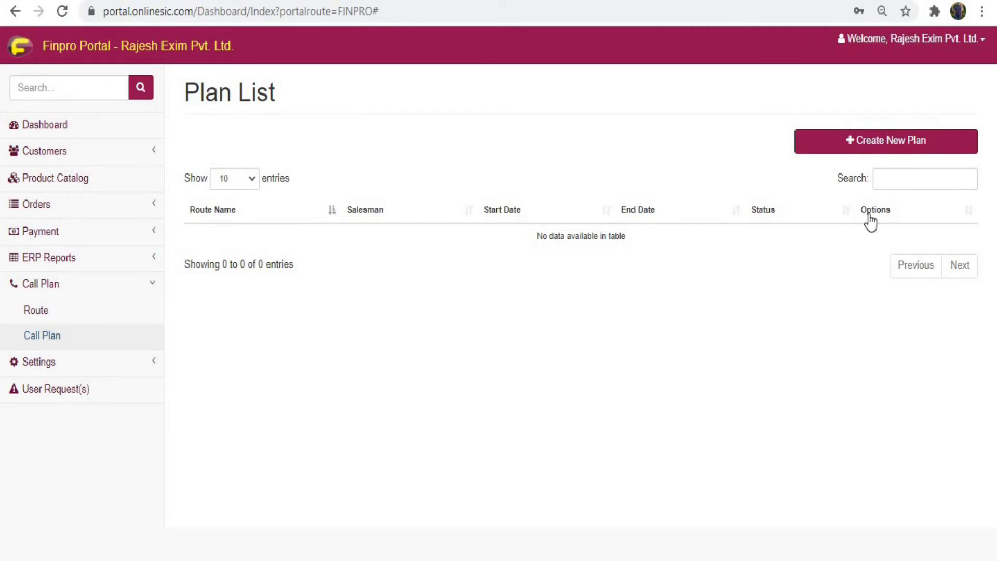
click(873, 147)
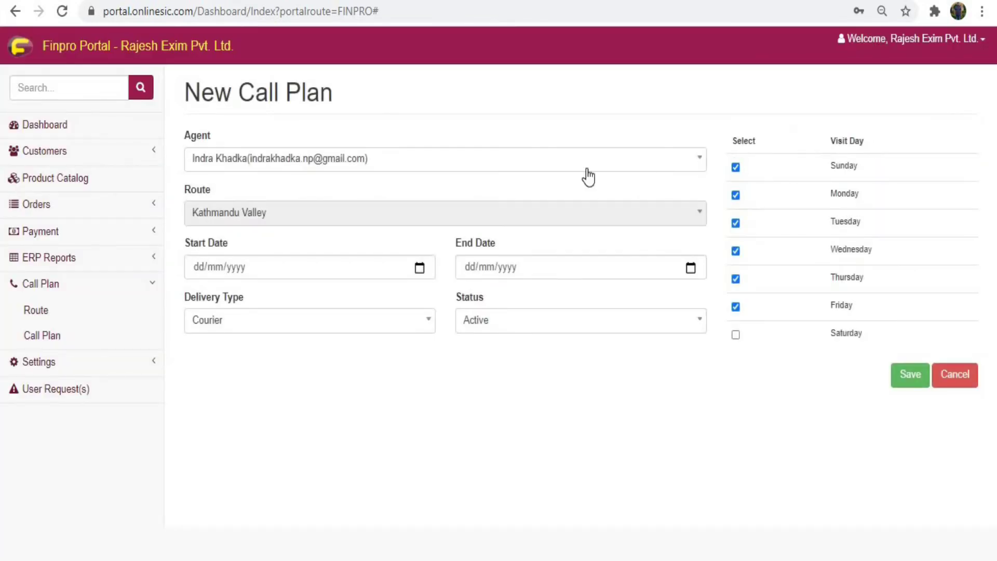
click(439, 170)
click(342, 229)
click(326, 215)
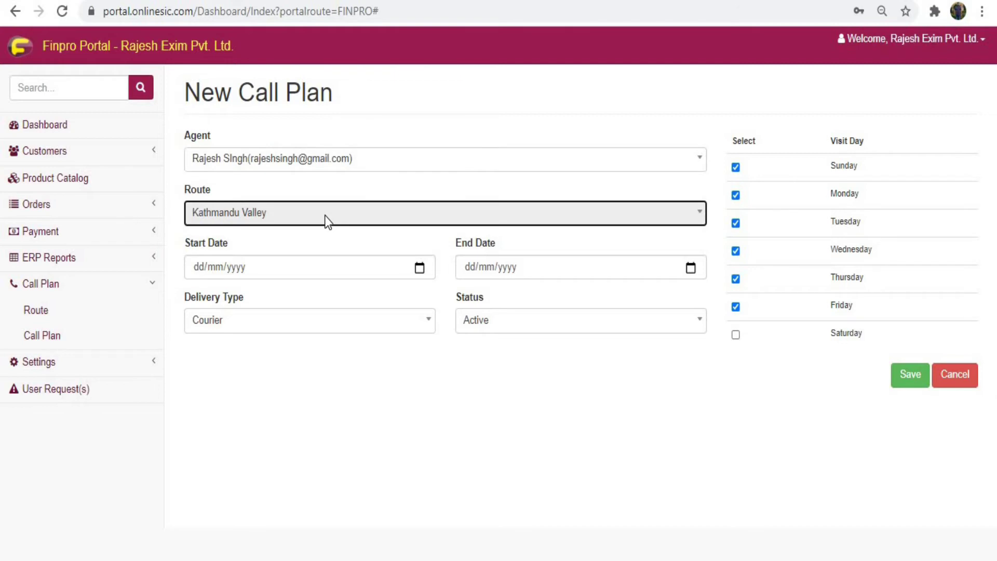
Step: Set the plan to run from 16/07/2020 to 15/07/2021 and save it
click(198, 267)
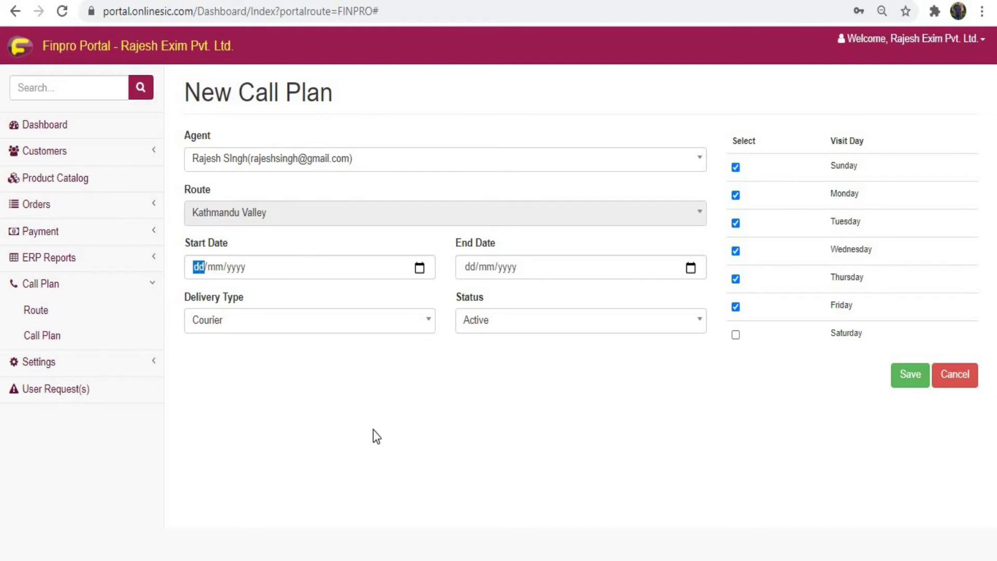
text(16/)
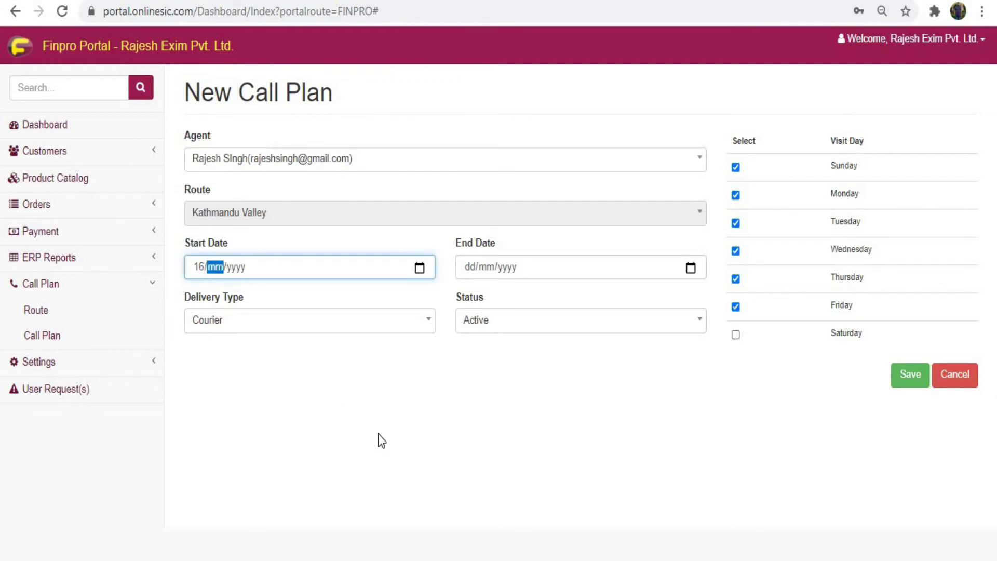
text(07/2020)
key(Tab)
text(15/07/2021)
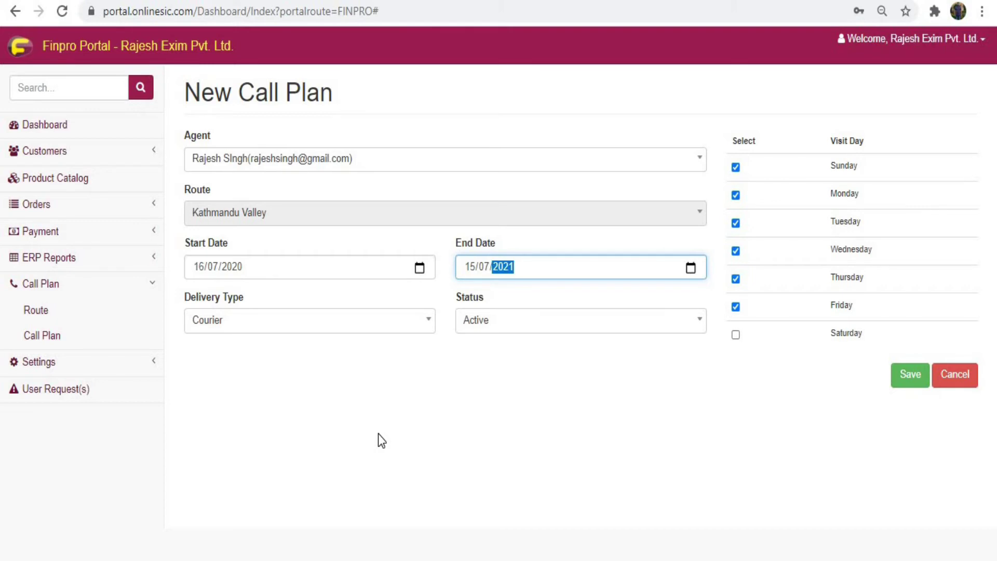
key(Tab)
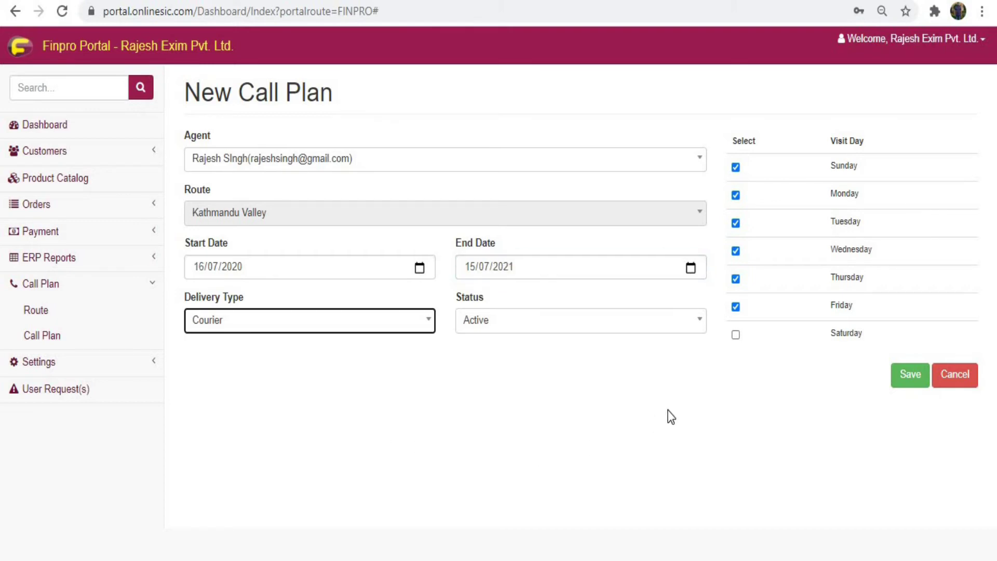
click(896, 375)
click(498, 238)
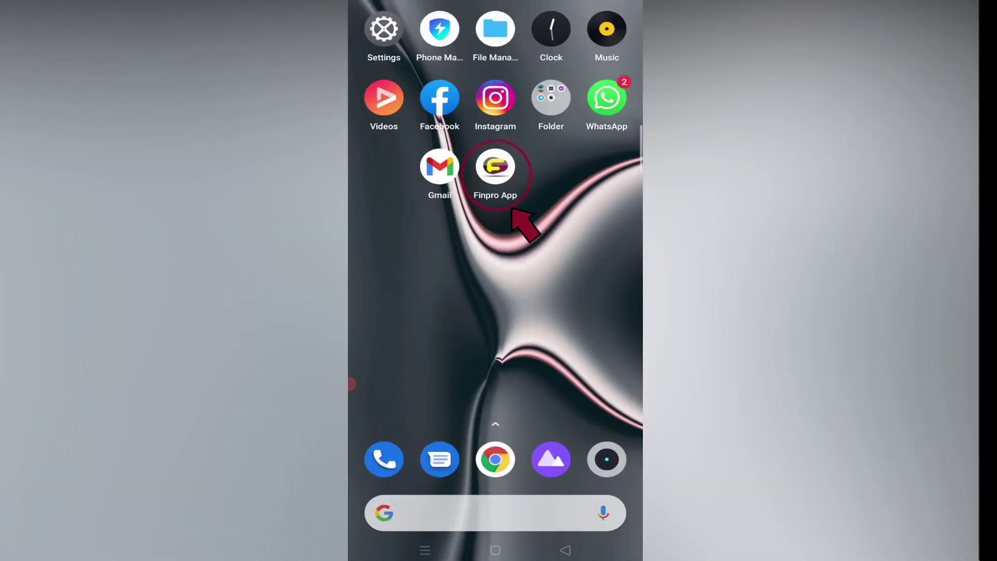
Step: Launch Finpro App and sign in with the agent's suggested email and password
click(495, 166)
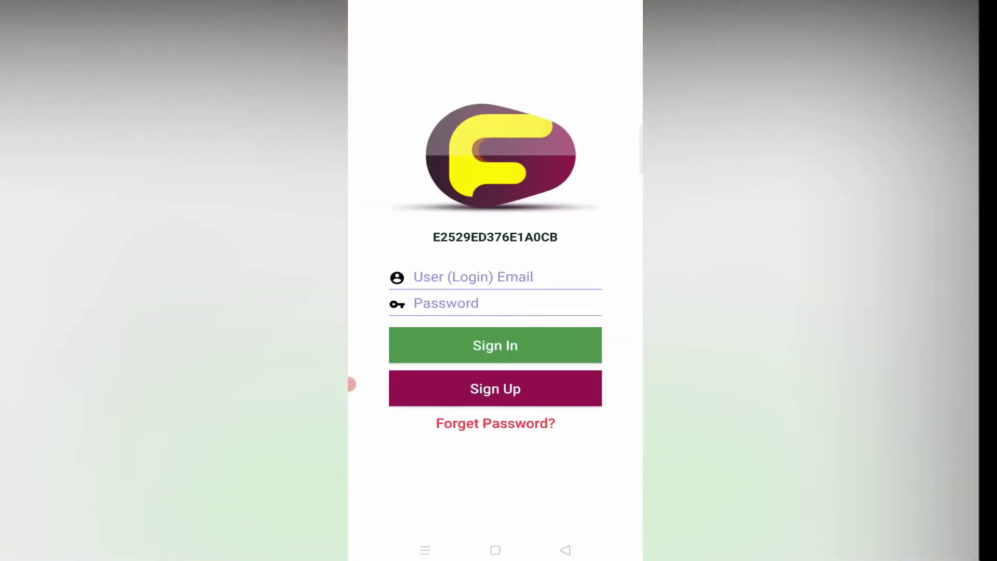
text(raj)
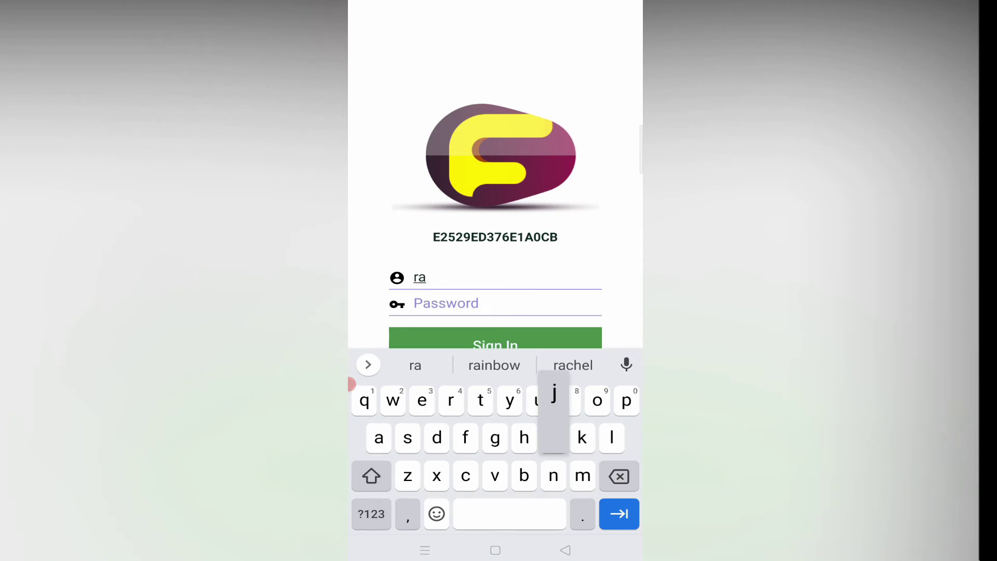
click(573, 362)
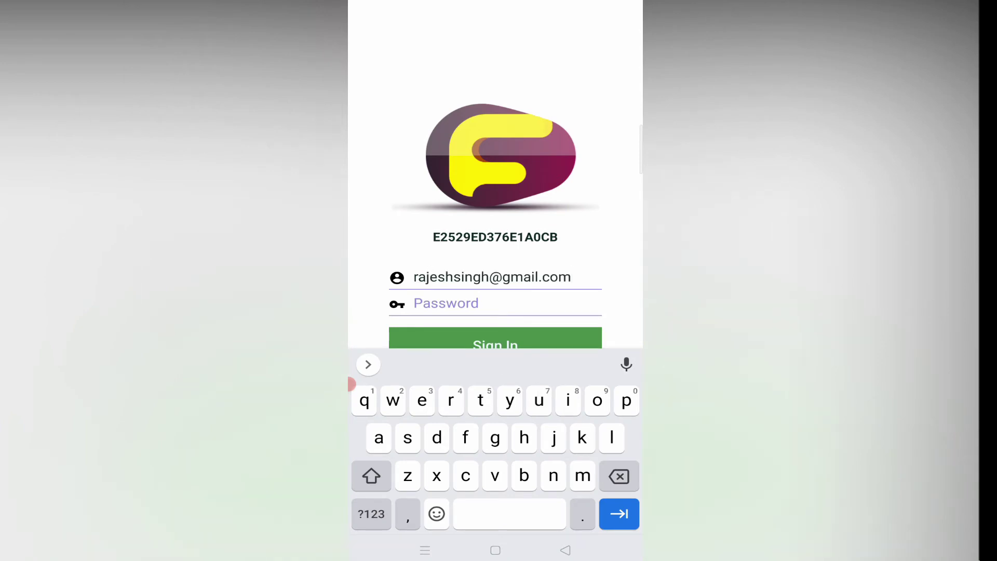
key(Tab)
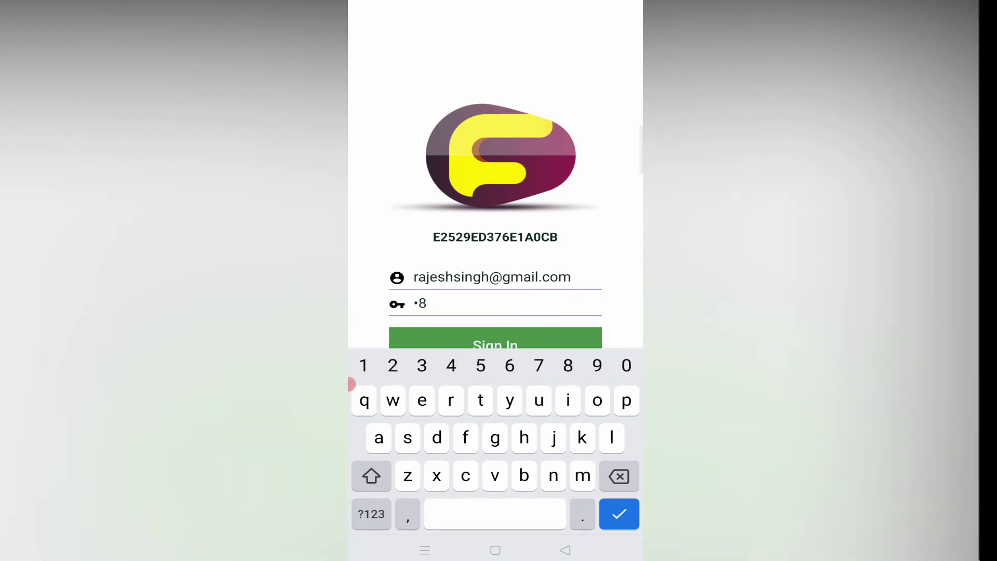
key(Return)
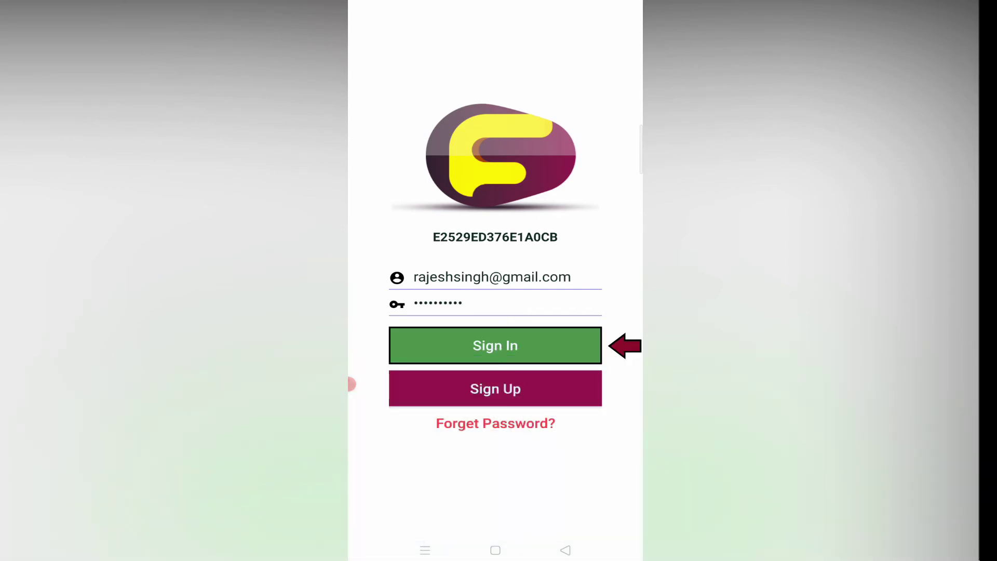
click(495, 346)
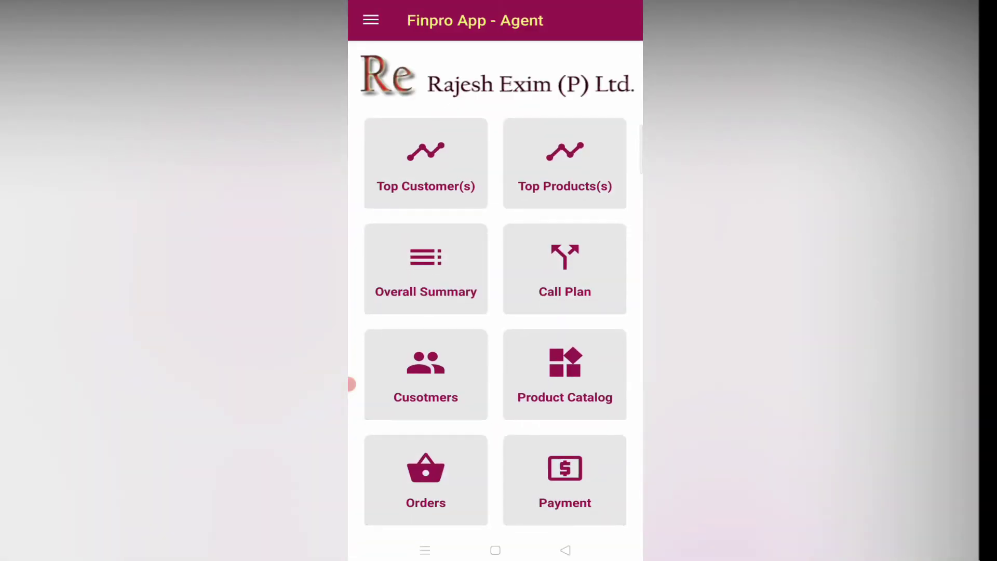
click(565, 268)
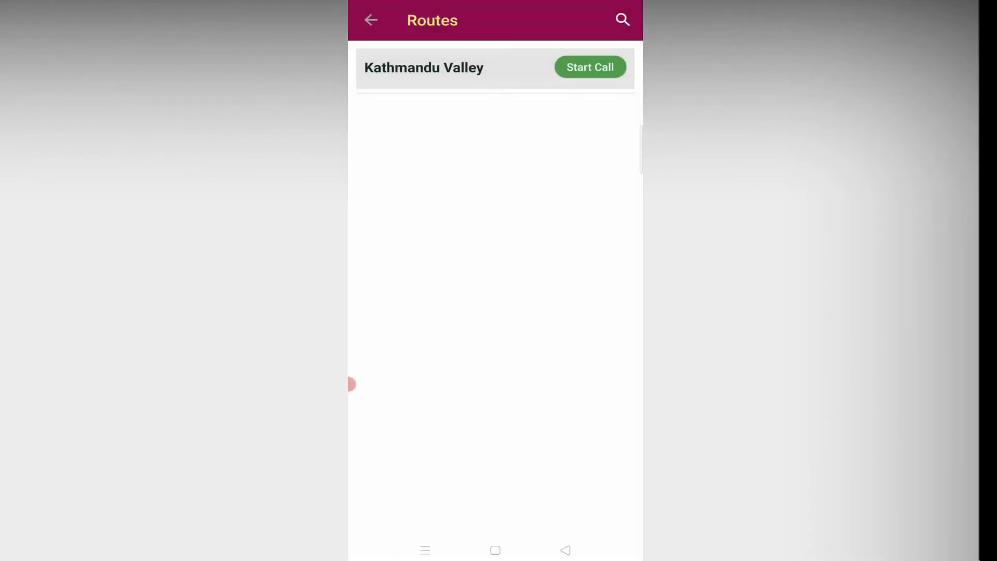
Step: Start the call for SAGAR INTERNATIONAL PVT. LTD. and add one 0.5 HP MONOBLOCK PUMP KIRLOSKAR
click(590, 67)
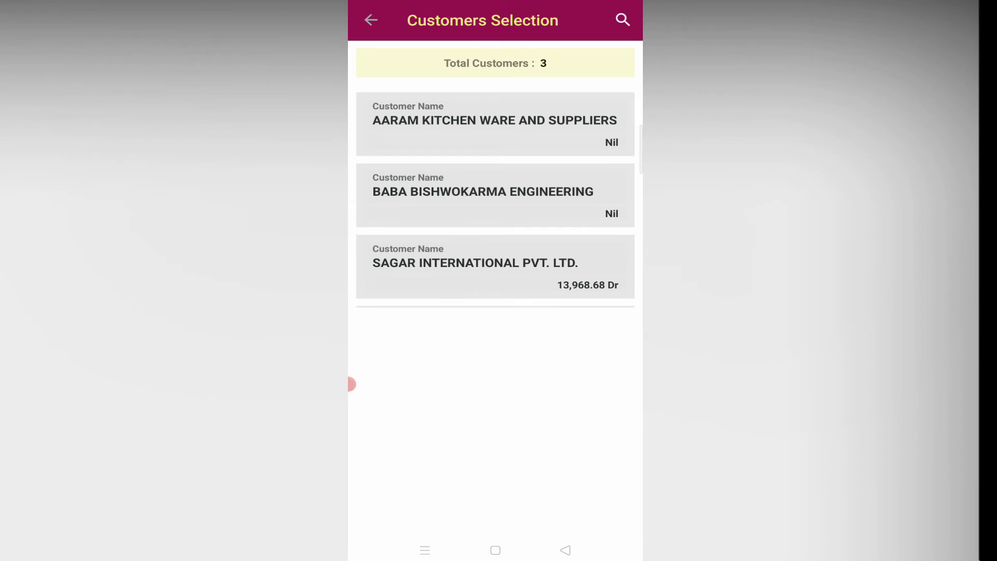
scroll(495, 363, down, 1)
click(494, 266)
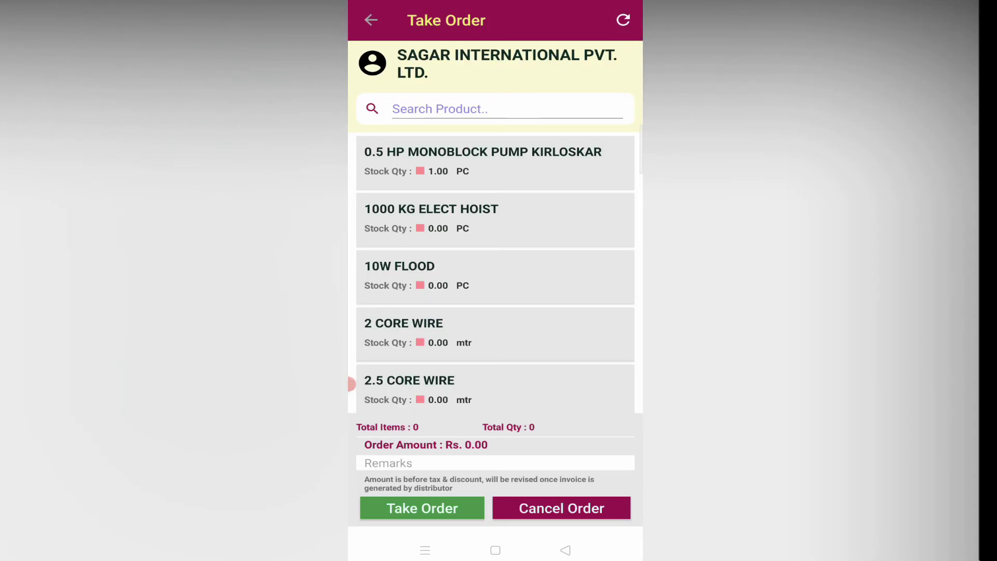
click(441, 109)
text(mon)
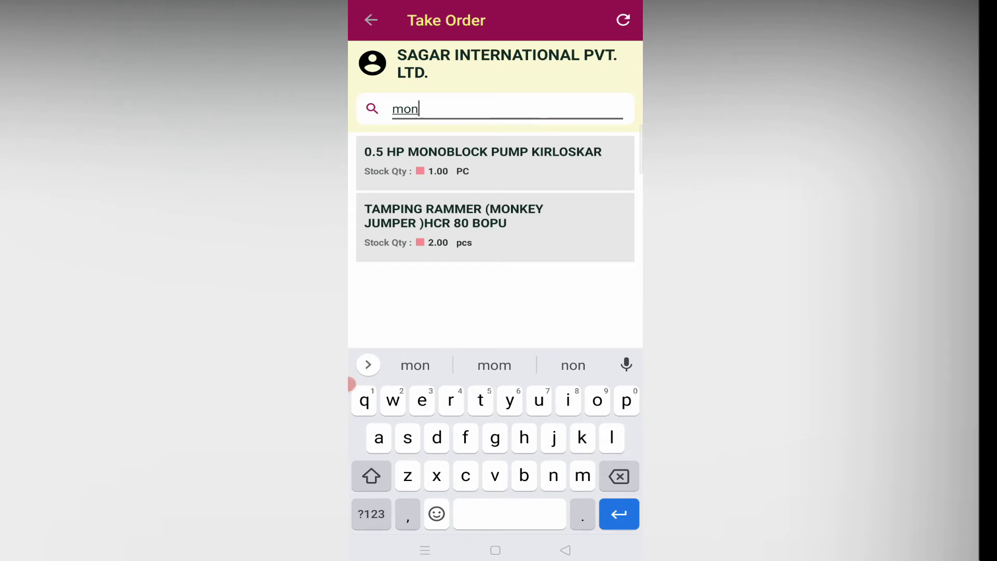
click(483, 161)
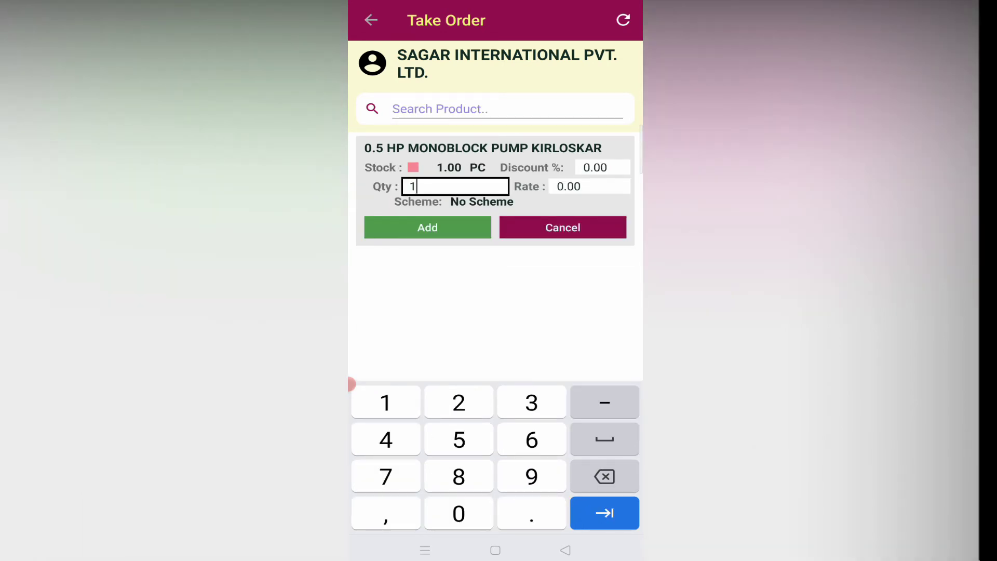
click(428, 227)
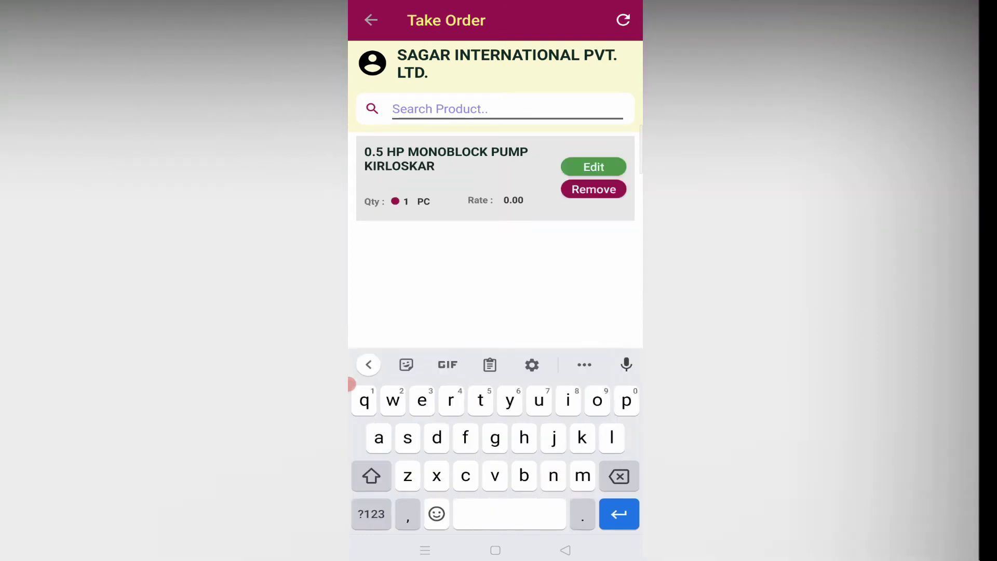
Step: Add BUTTON BIT R32, 76 MM PULANKA with quantity 2 to the order
text(ka)
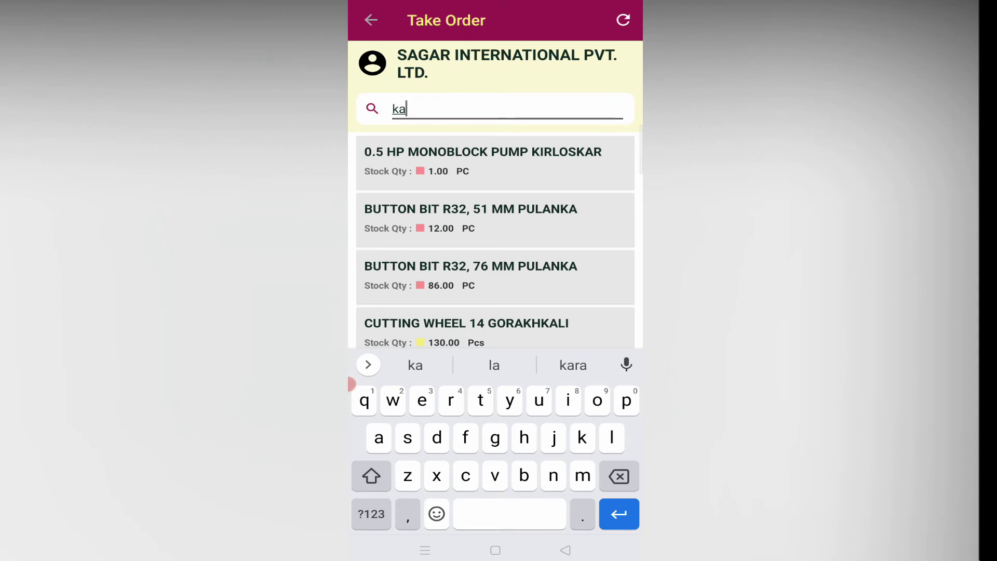
click(471, 275)
click(415, 201)
key(BackSpace)
text(2)
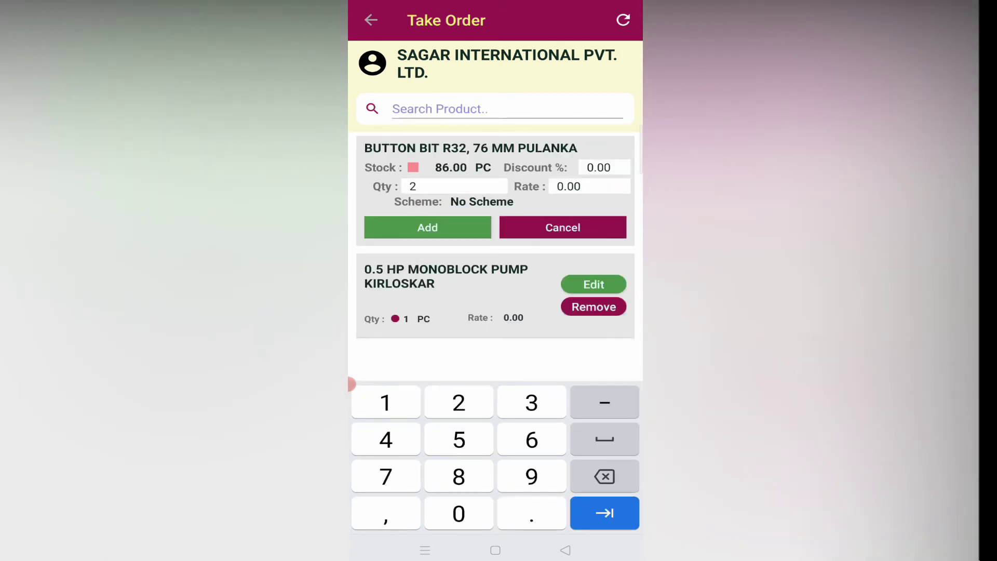
click(427, 227)
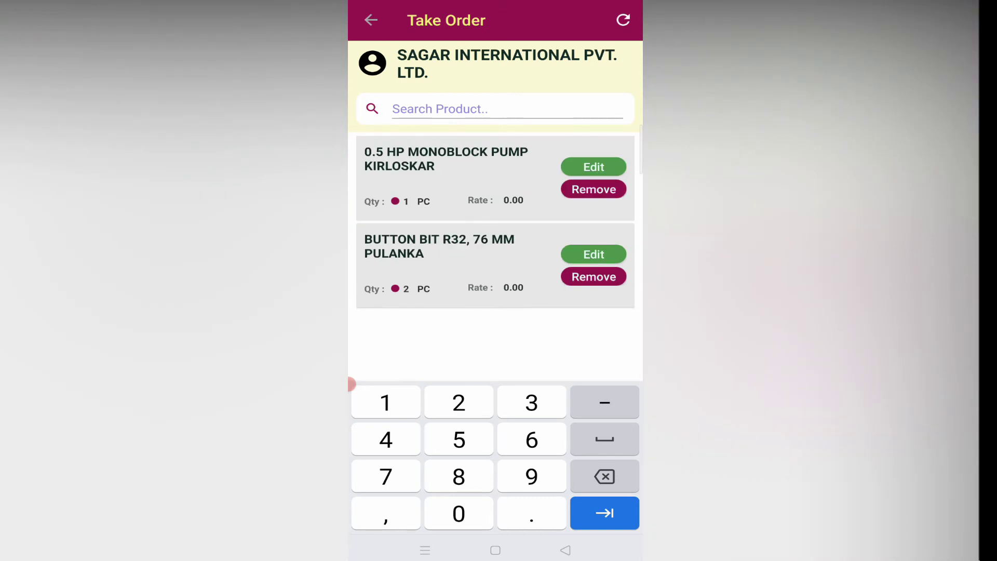
Step: Add the remark 'urgent' and place the order
click(389, 463)
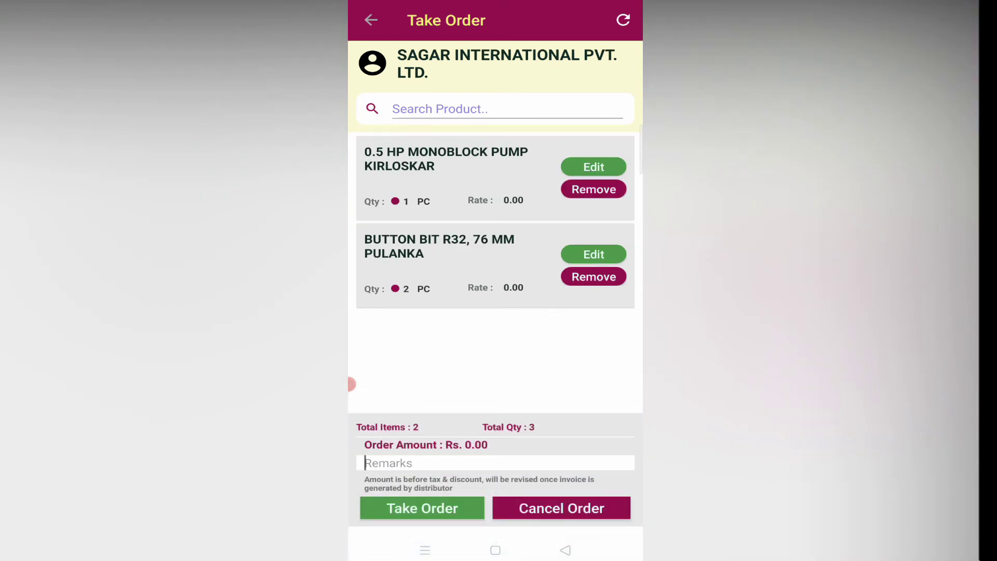
text(urge)
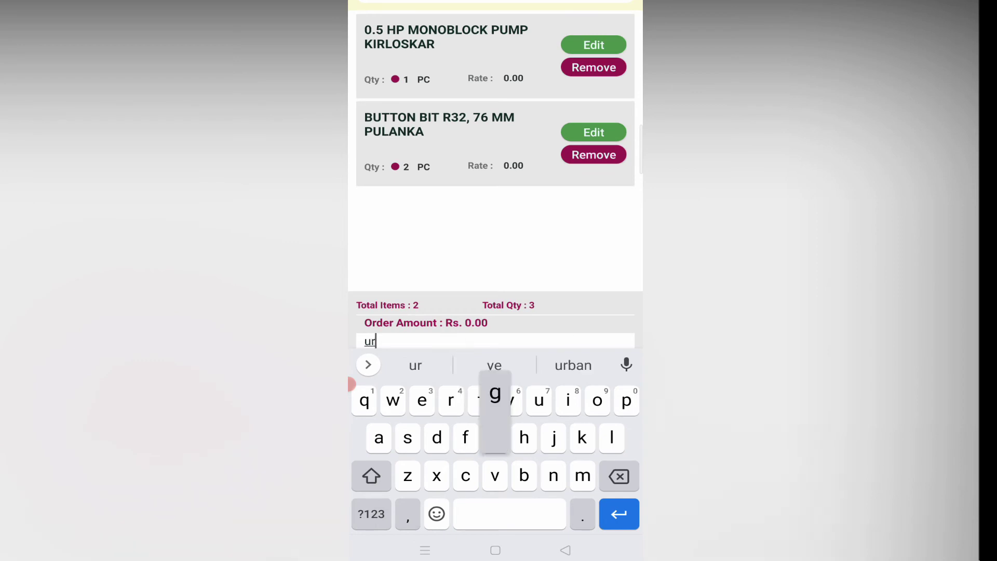
click(494, 366)
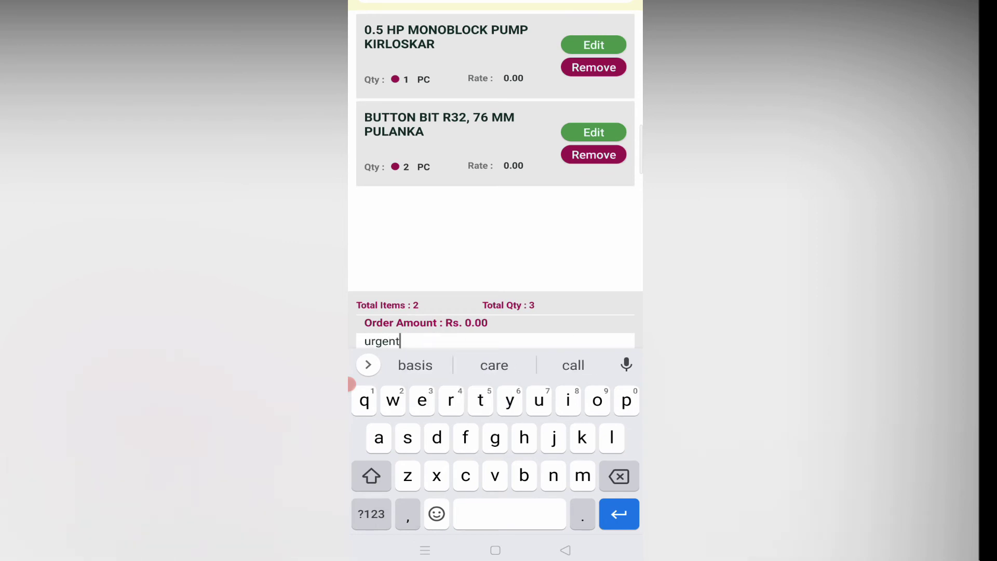
click(565, 550)
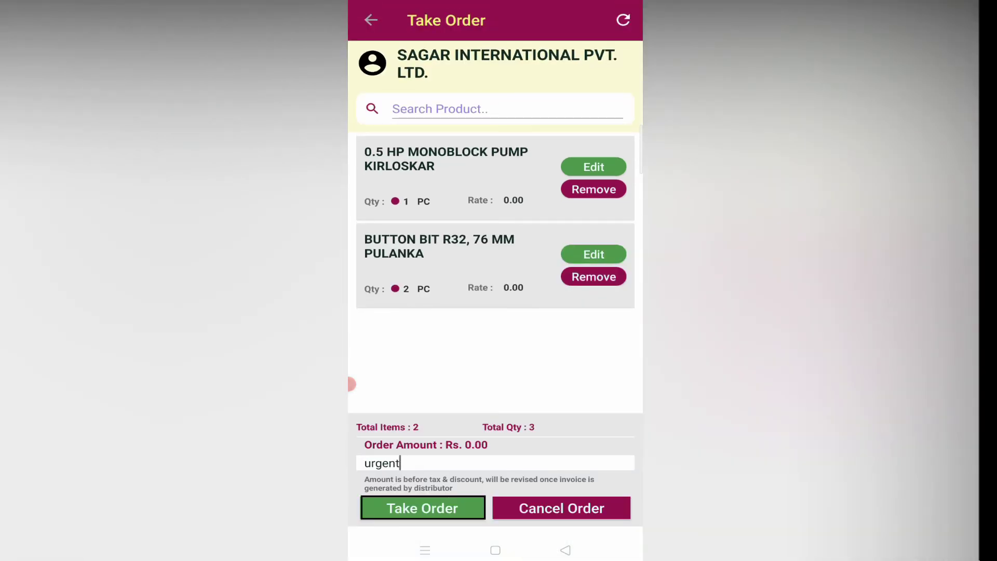
click(423, 508)
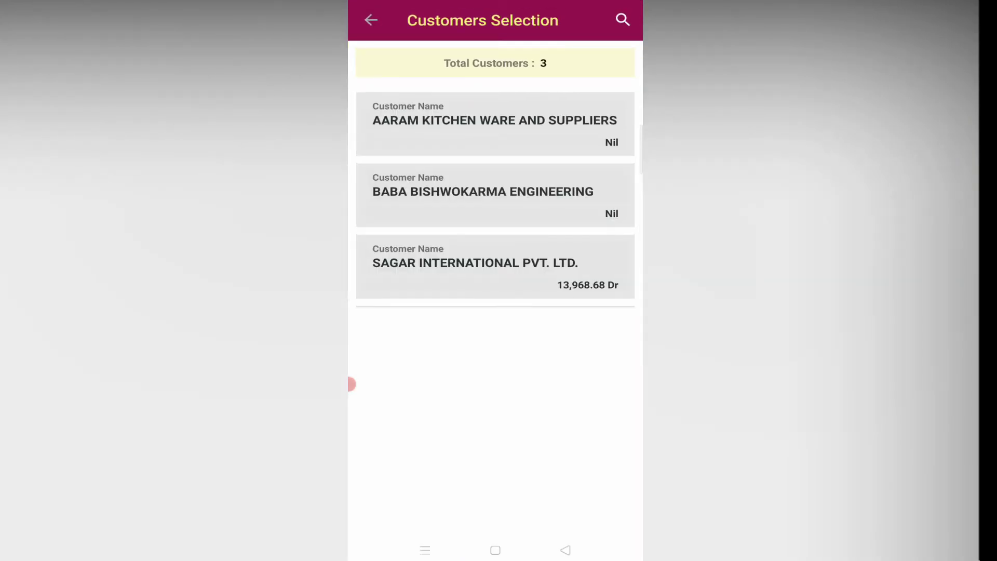
Step: Return to the dashboard and start a Call Plan call for SAGAR INTERNATIONAL PVT. LTD
key(Escape)
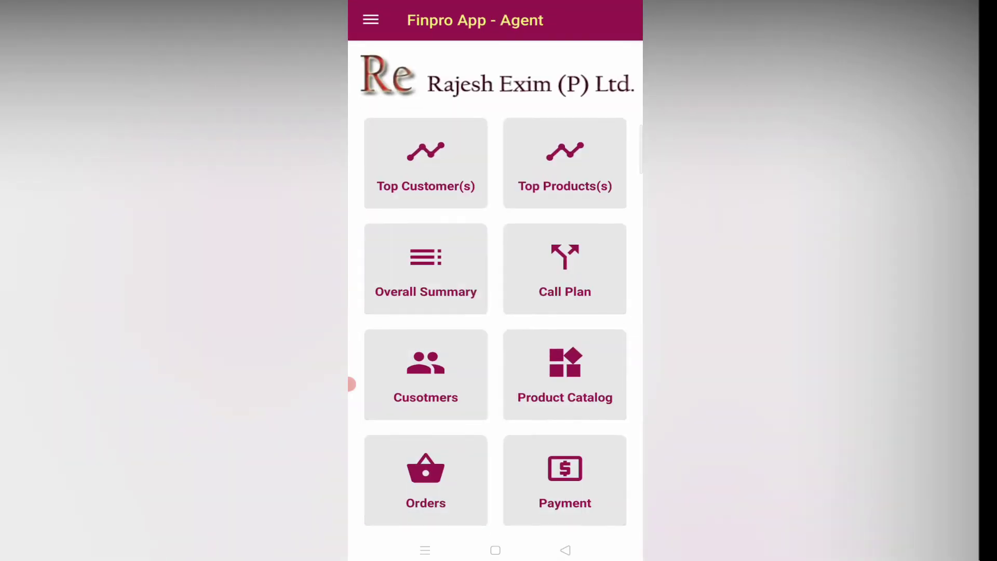
key(Return)
key(Tab)
key(Return)
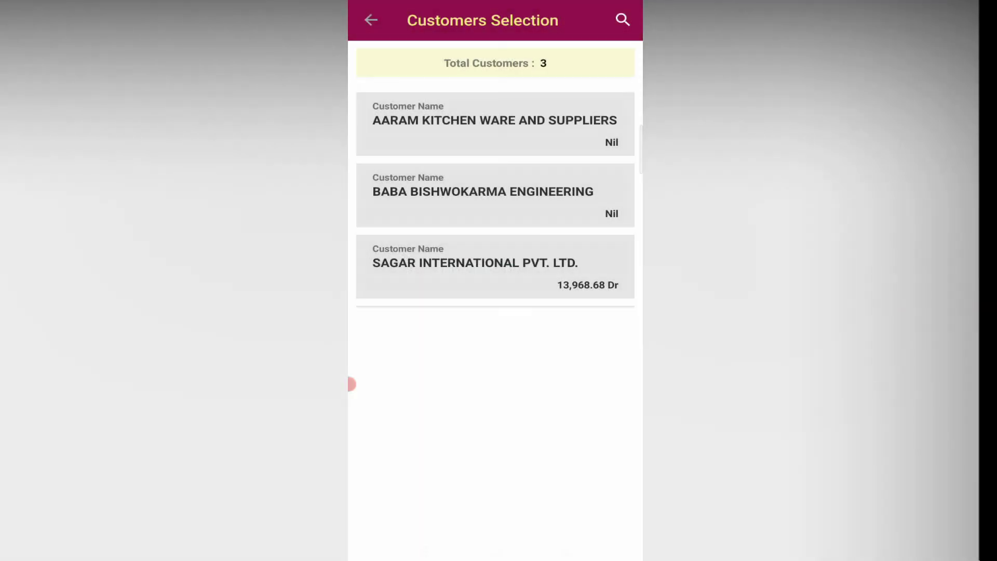
key(Return)
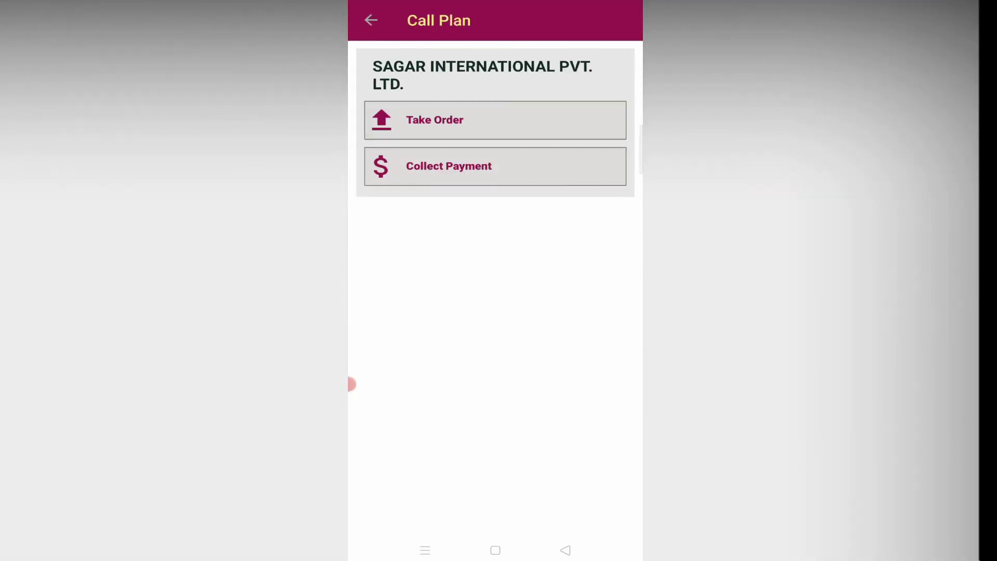
Step: Begin the Collect Payment form and bring up its list of companies
key(Tab)
key(Return)
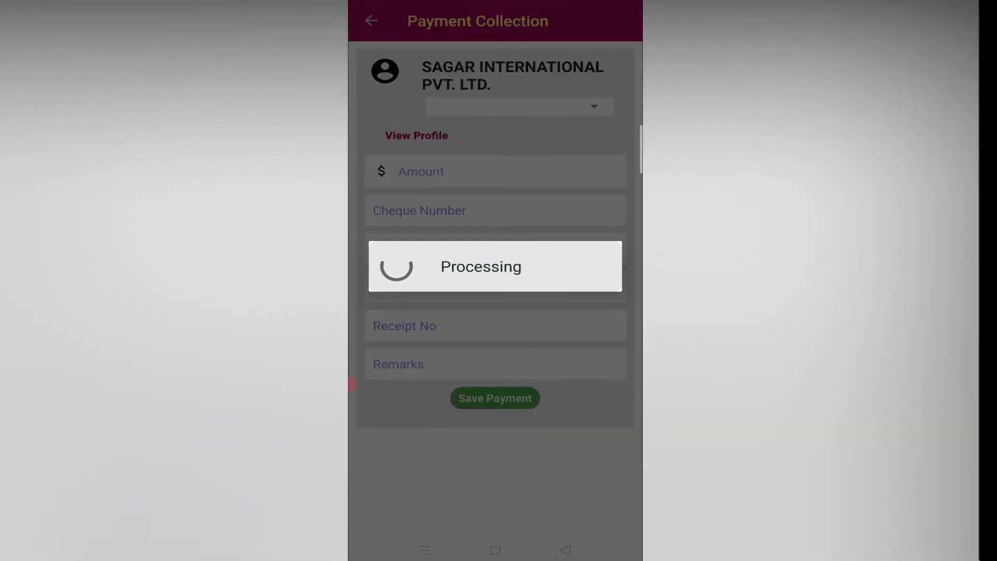
key(Tab)
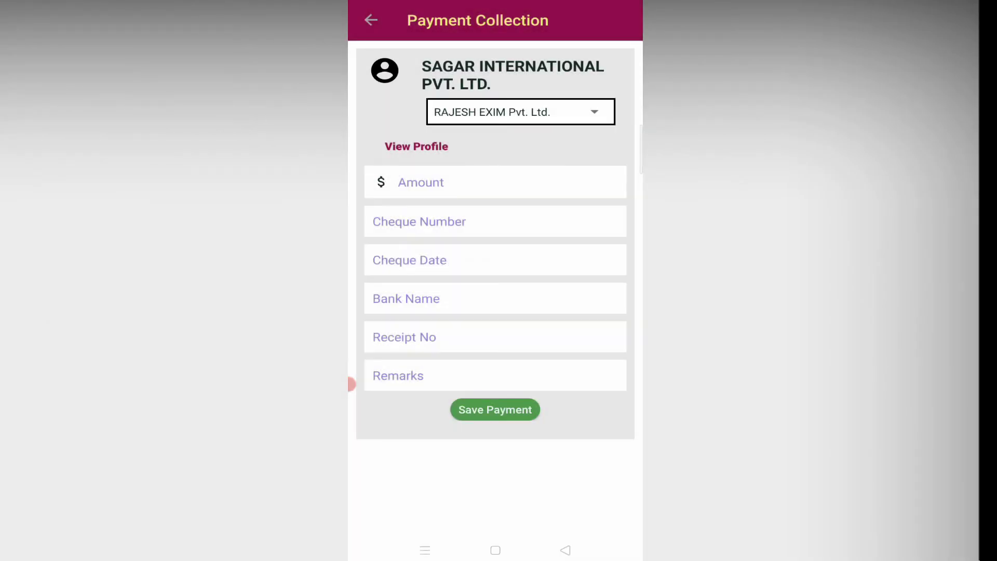
key(Return)
key(Return)
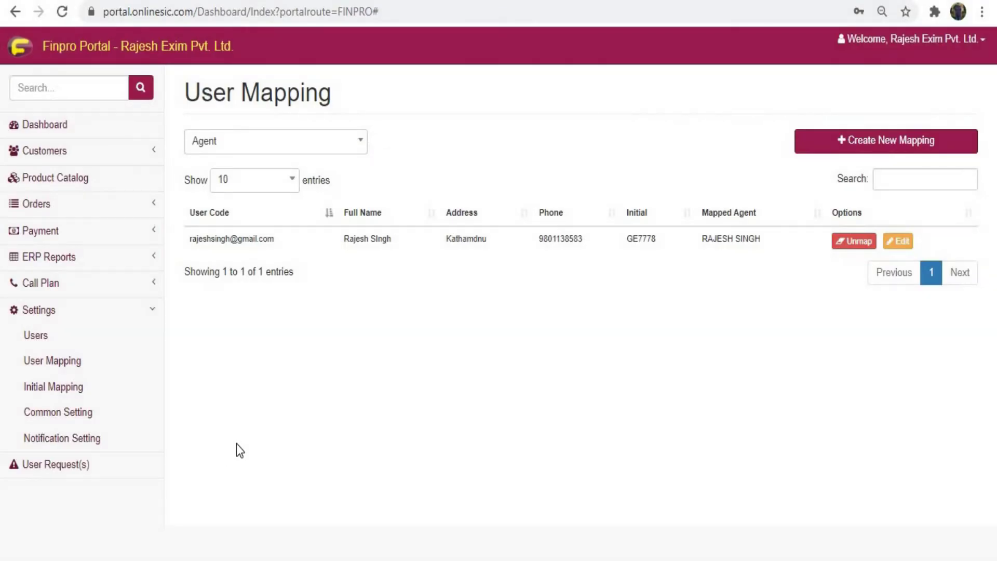
Step: Accept Sagar international Pvt LTD's pending request in the User Request(s) list
click(57, 466)
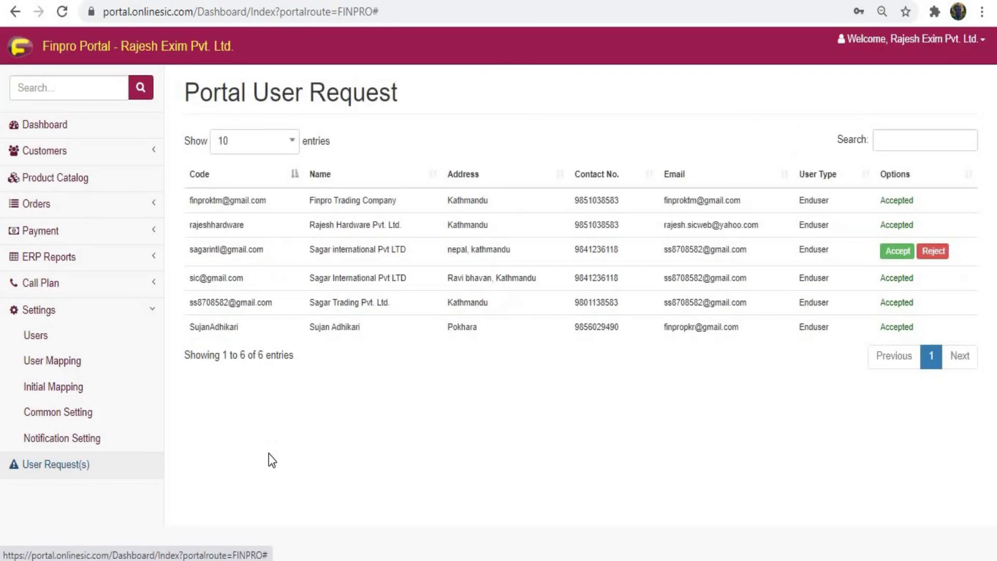
click(899, 252)
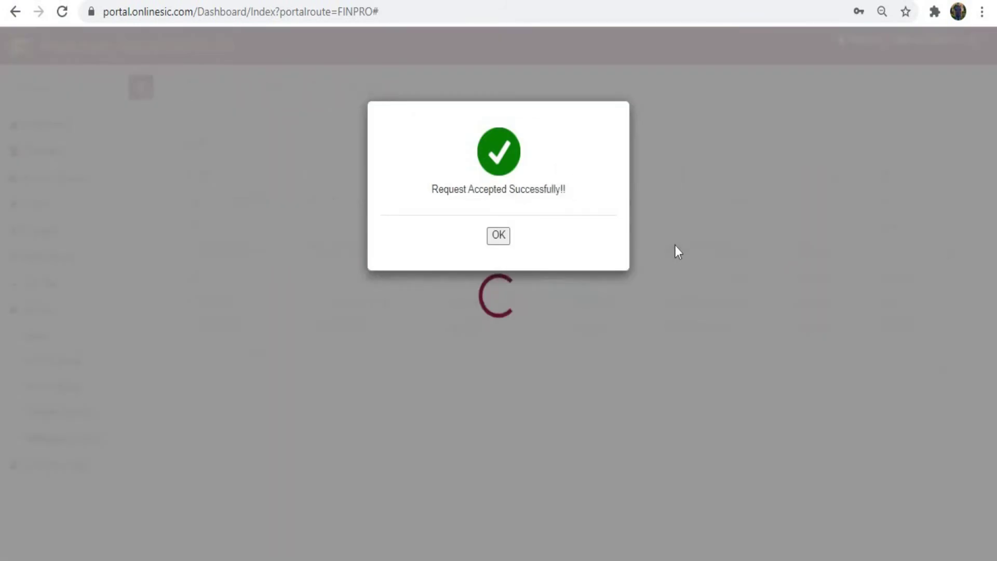
Step: Start a new mapping from Customers > Customer Mapping
click(497, 388)
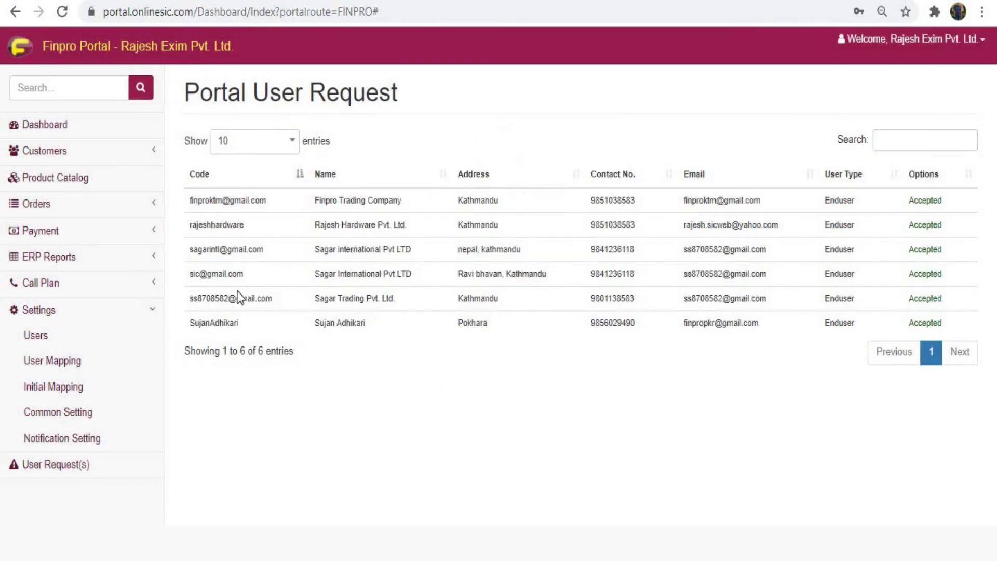
click(144, 151)
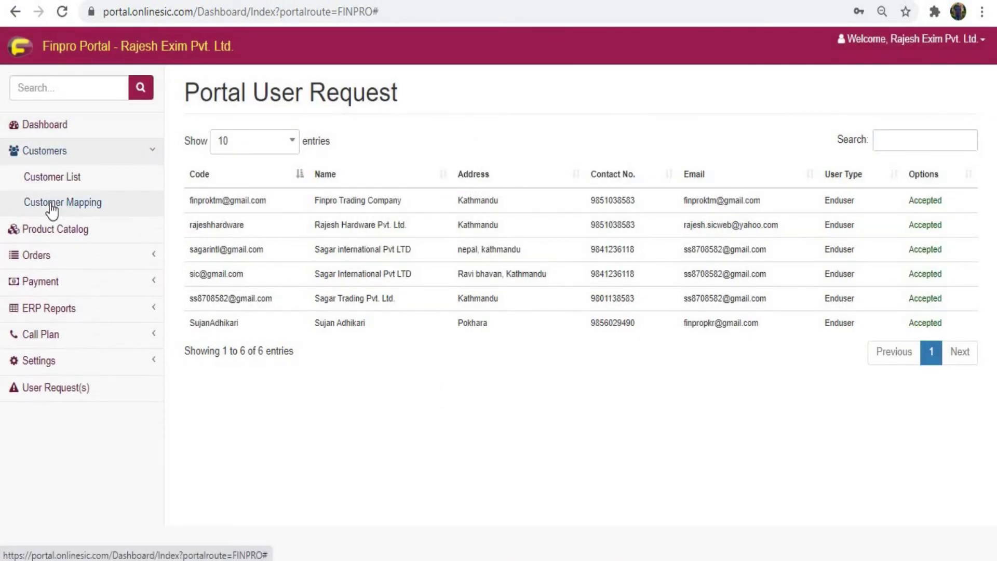
click(49, 203)
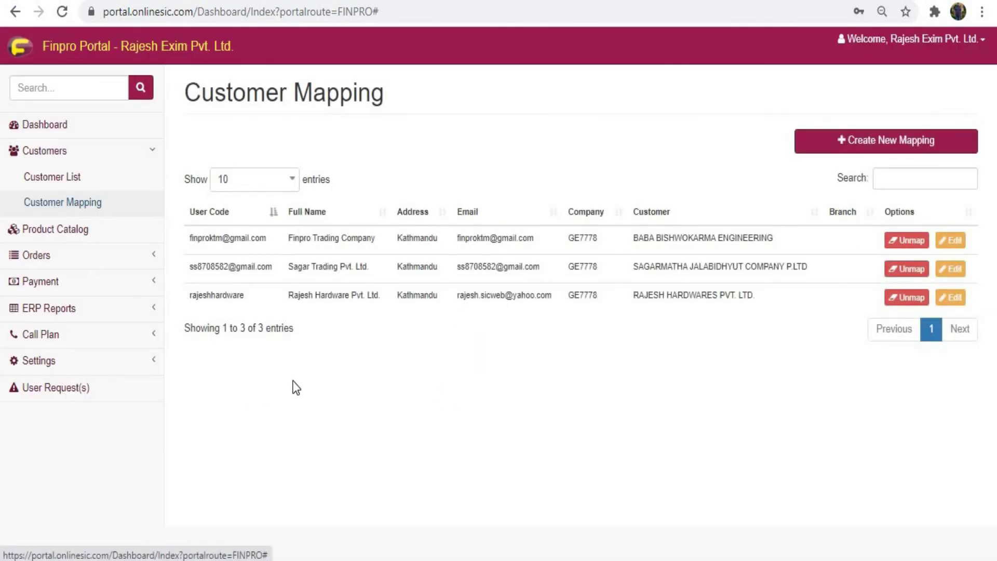
click(849, 149)
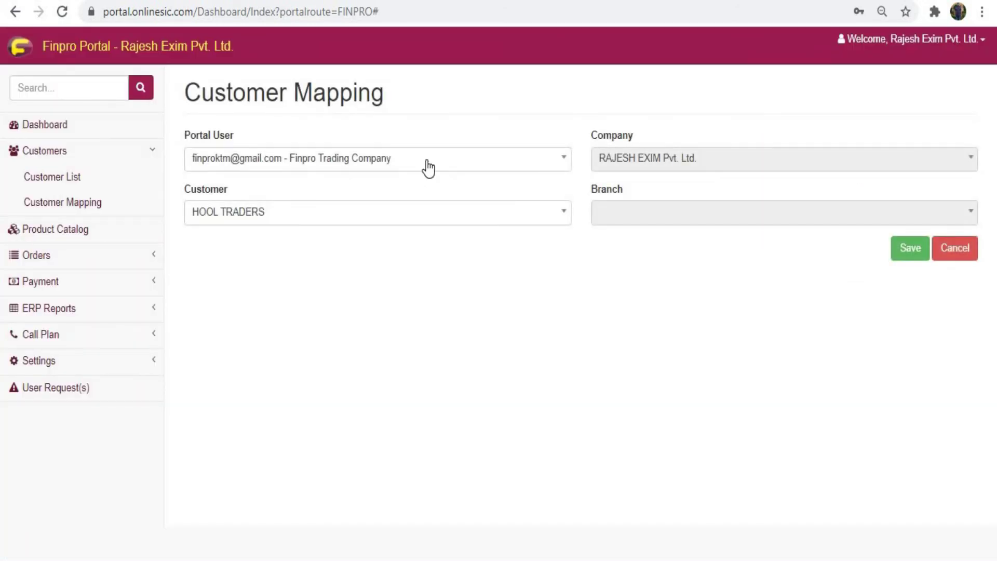
Step: Pair portal user Sagar international Pvt LTD with customer SAGAR INTERNATIONAL PVT. LTD. and save
click(403, 165)
click(382, 277)
click(790, 169)
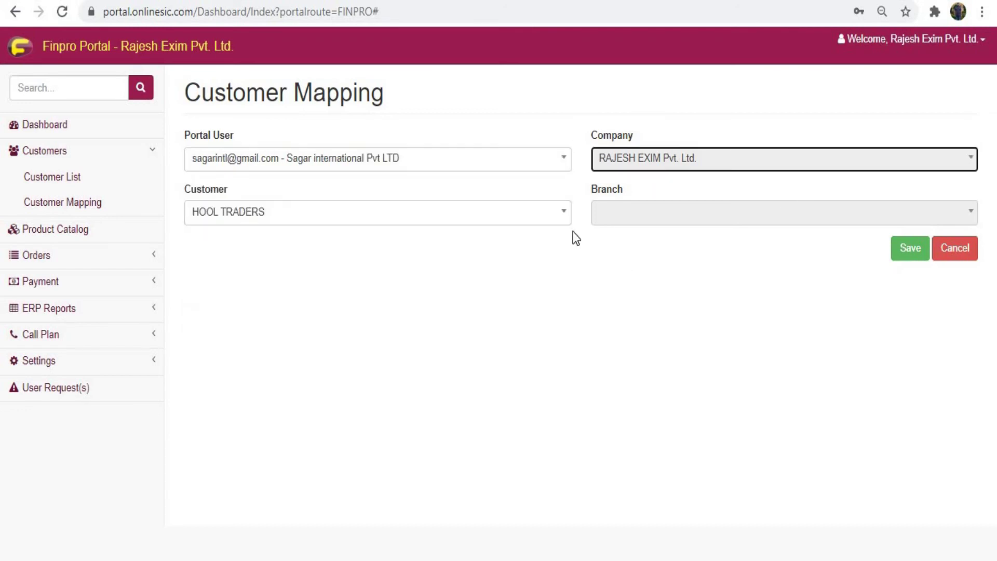
click(544, 227)
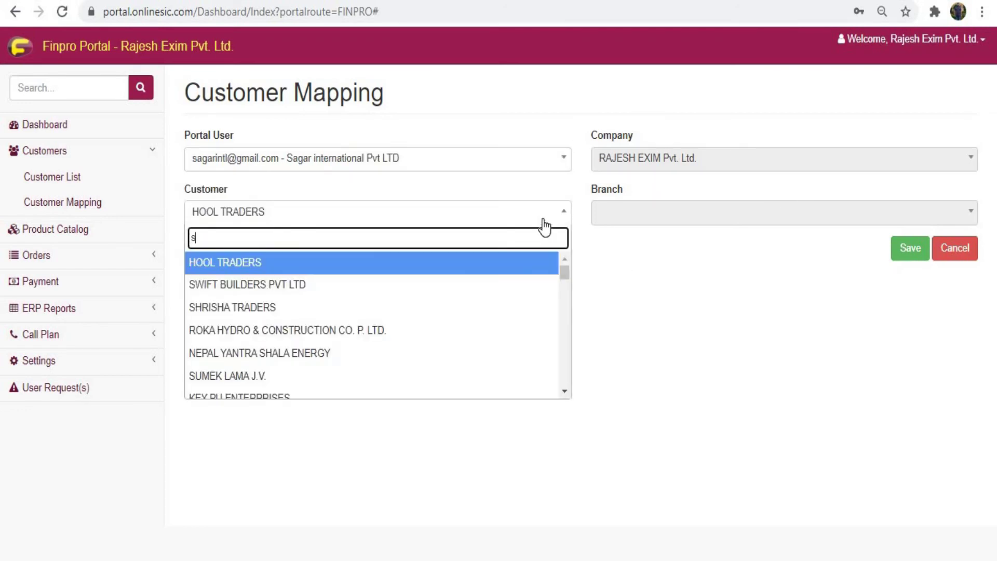
text(sagar in)
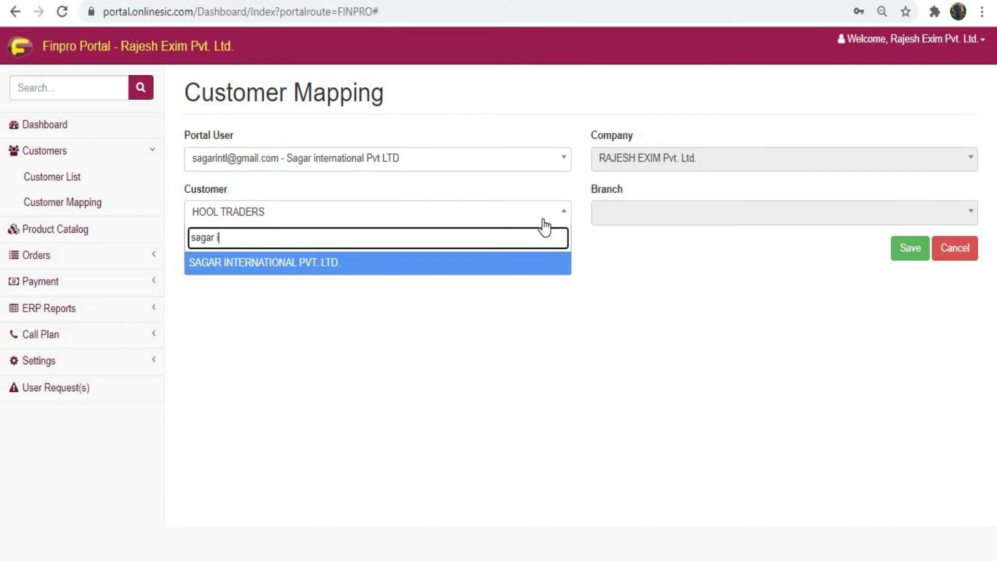
click(434, 266)
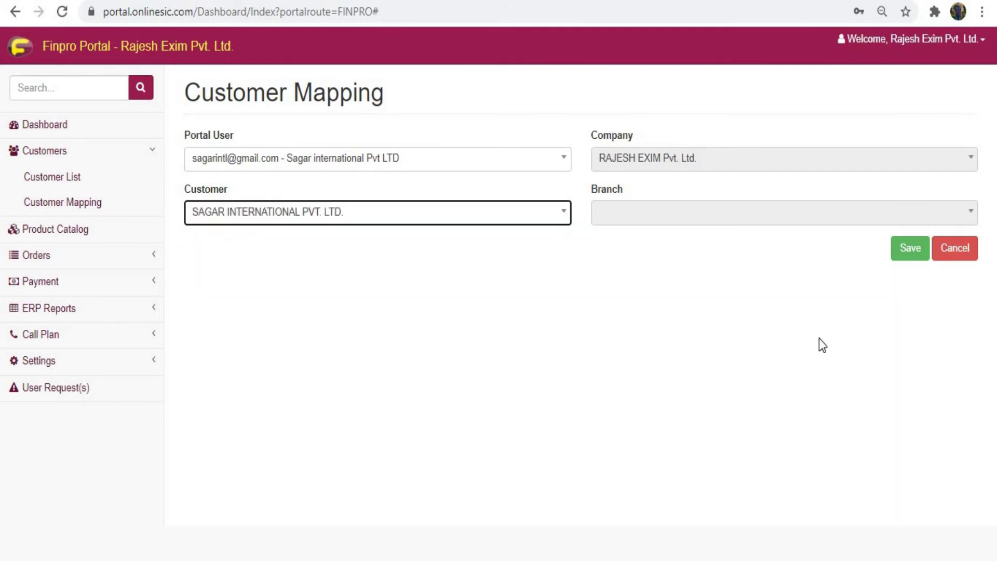
click(928, 261)
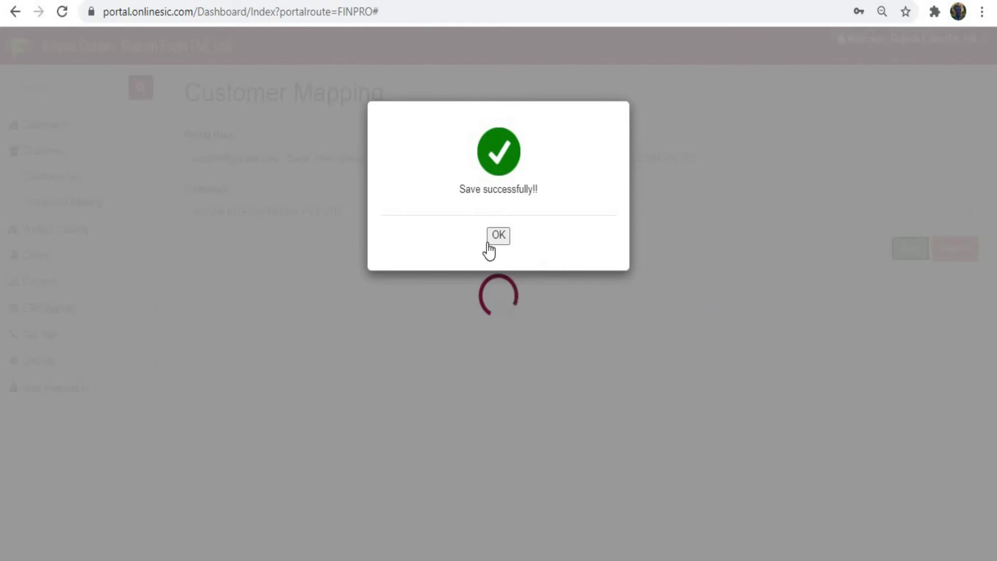
click(490, 241)
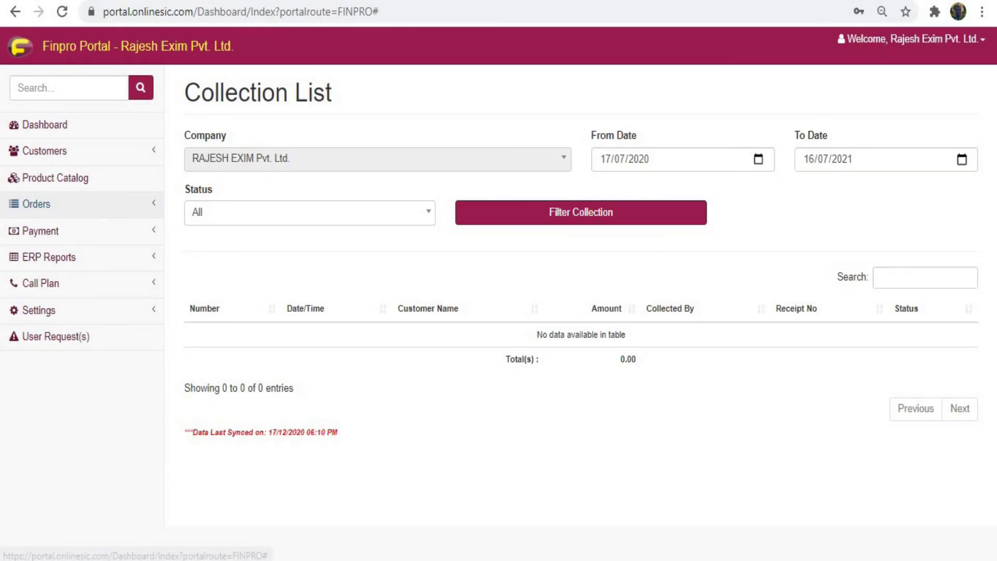
Step: Check the empty Collection List, then expand Orders in the sidebar
click(36, 204)
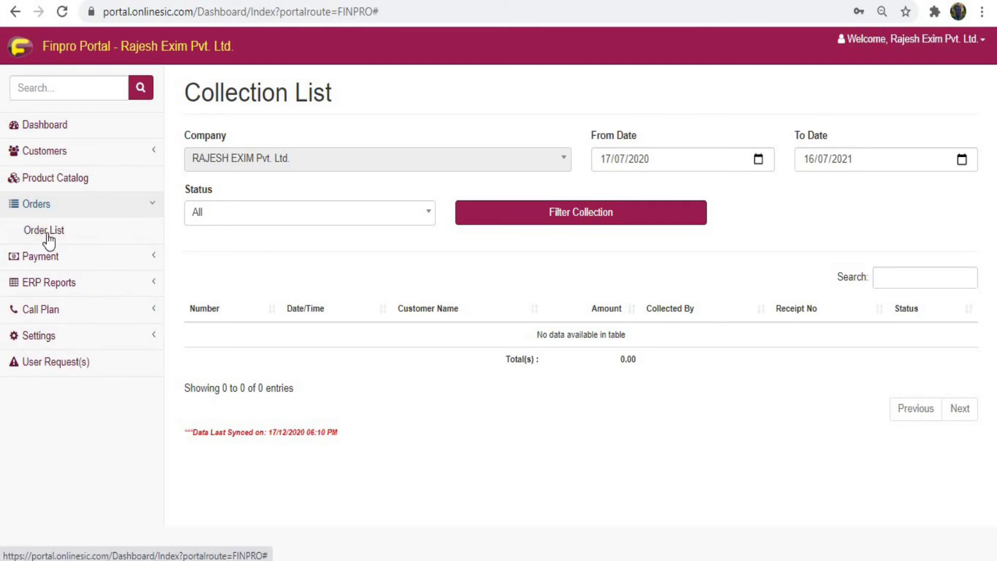
Step: Open the Order List and set the start and end dates of the range
click(48, 230)
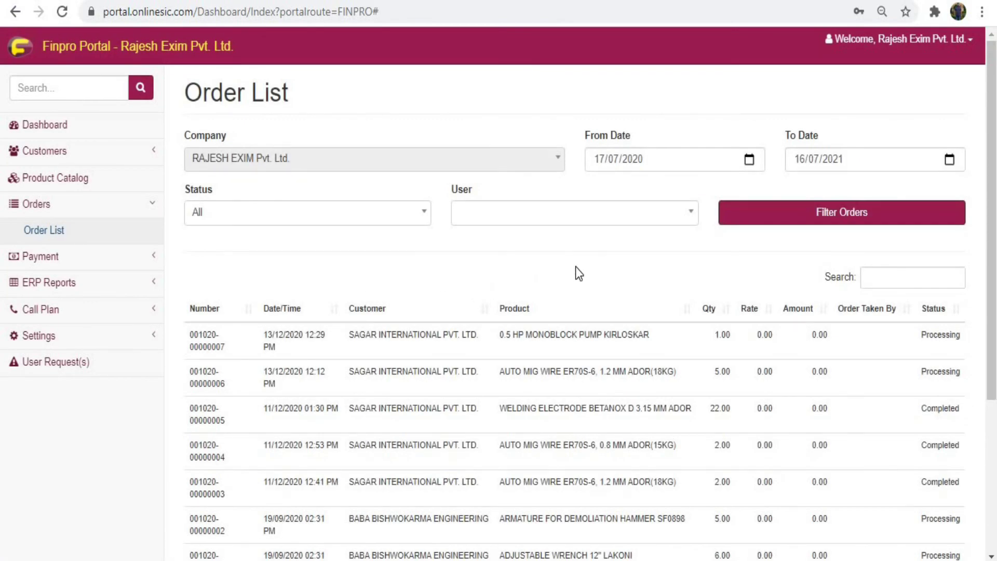
click(611, 162)
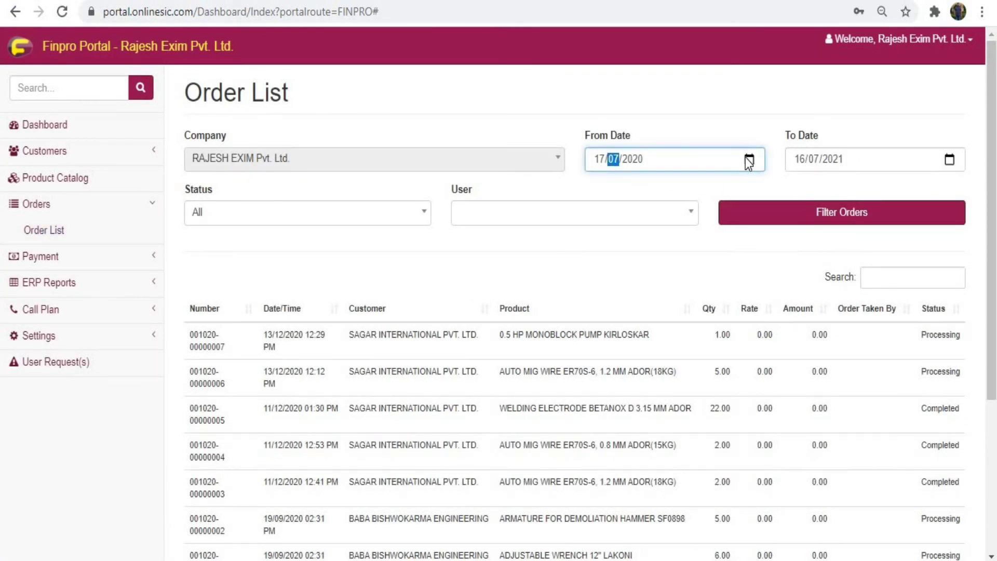
click(748, 158)
click(953, 163)
click(400, 238)
Step: Filter the orders by Completed, then by Not Synced status
click(396, 221)
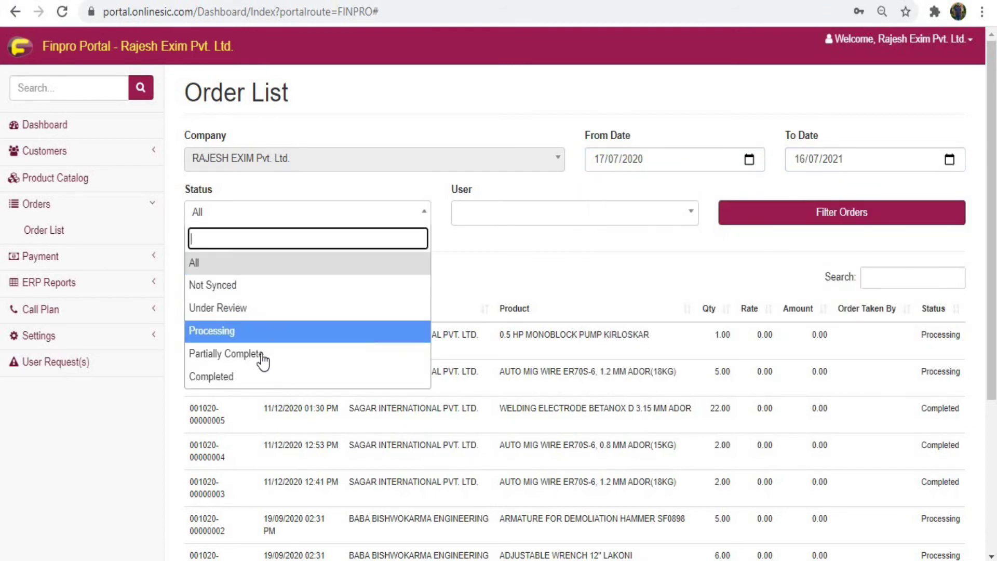
click(252, 376)
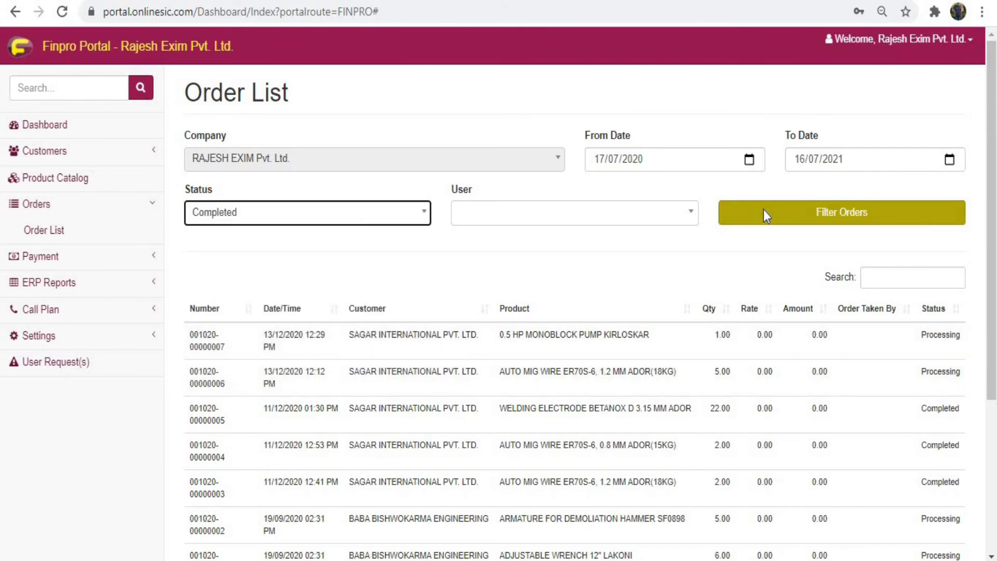
click(763, 211)
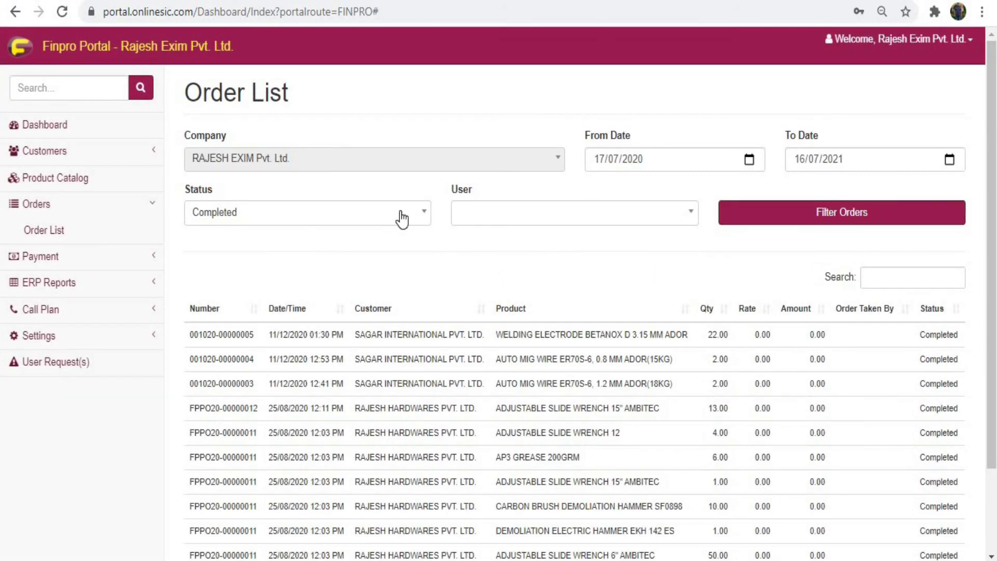
click(402, 217)
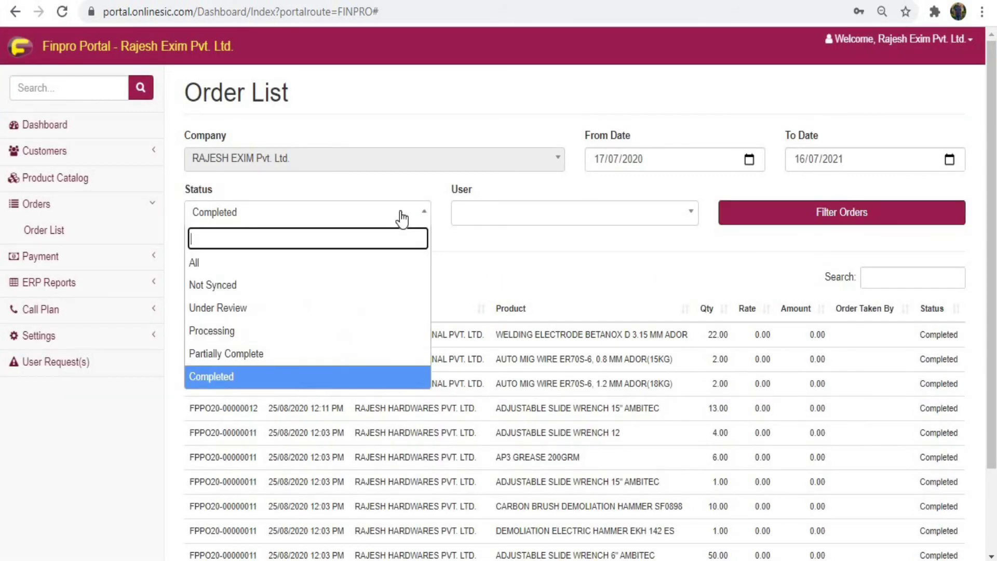
click(303, 284)
click(755, 218)
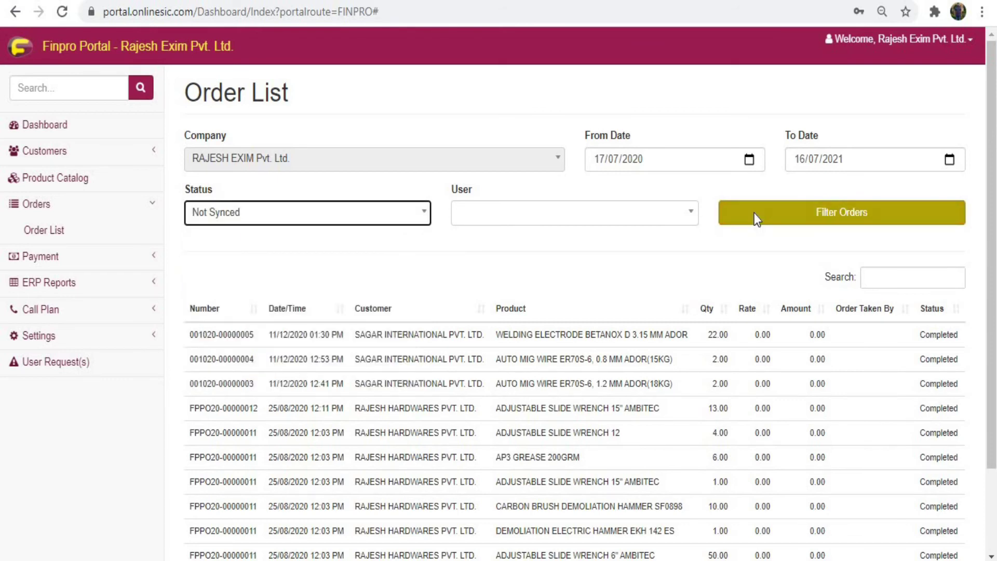
Step: Filter by Under Review status, then show All statuses again
click(364, 213)
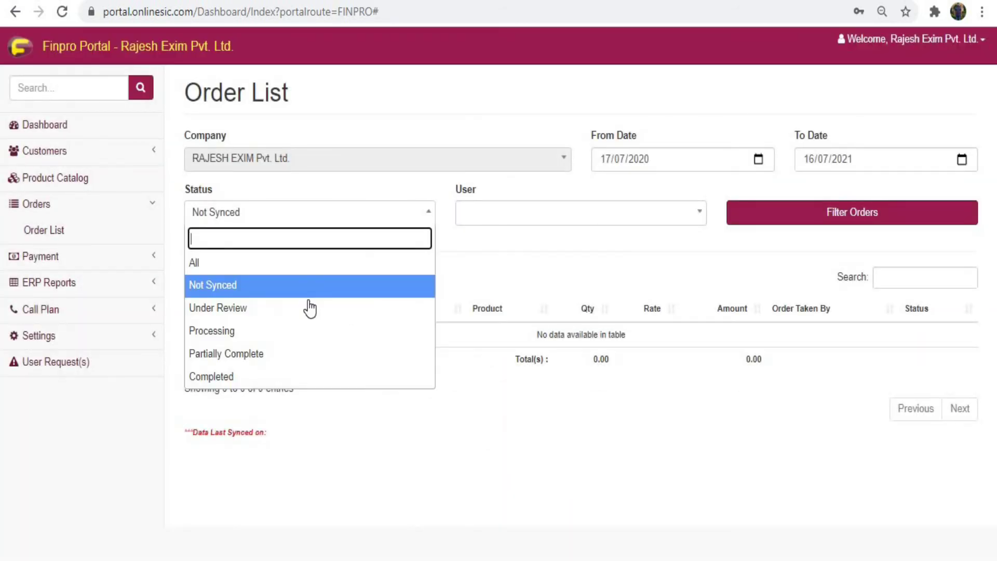
click(309, 307)
click(831, 216)
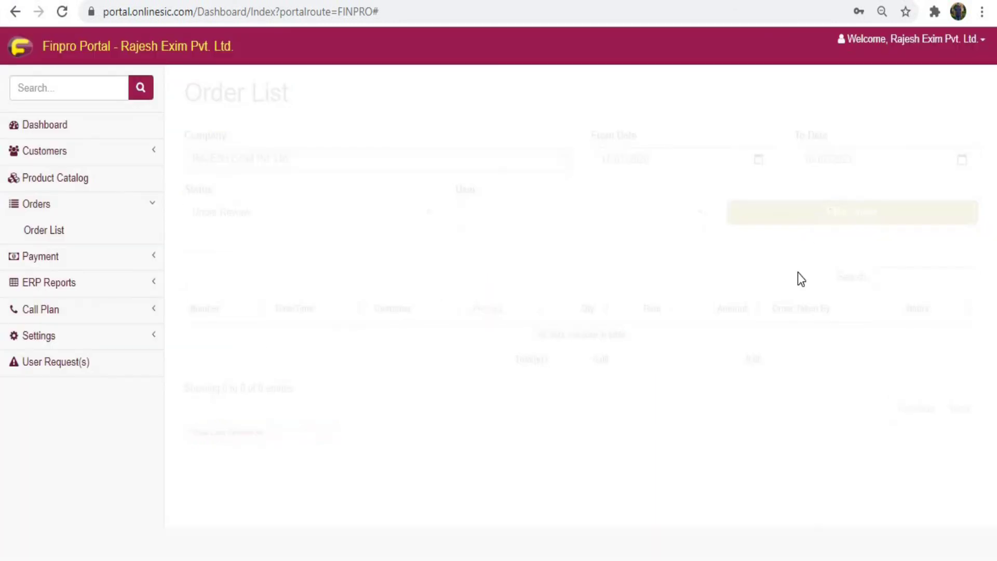
click(285, 222)
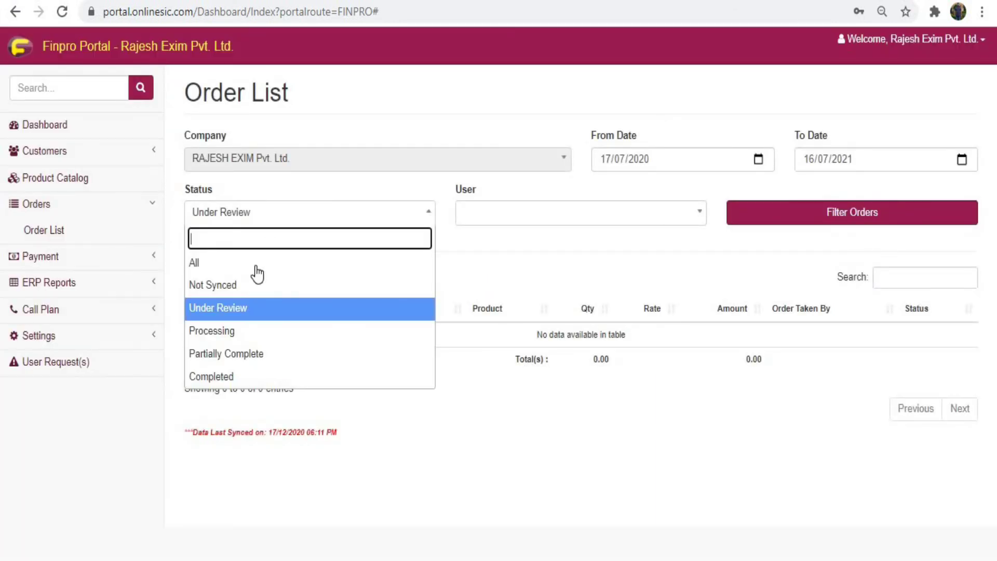
click(333, 260)
click(779, 218)
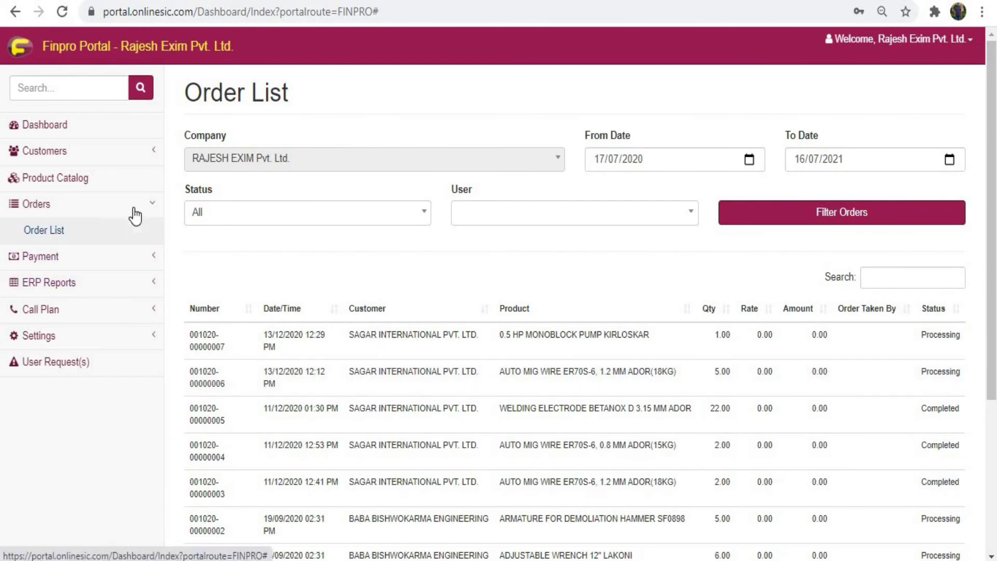
click(133, 251)
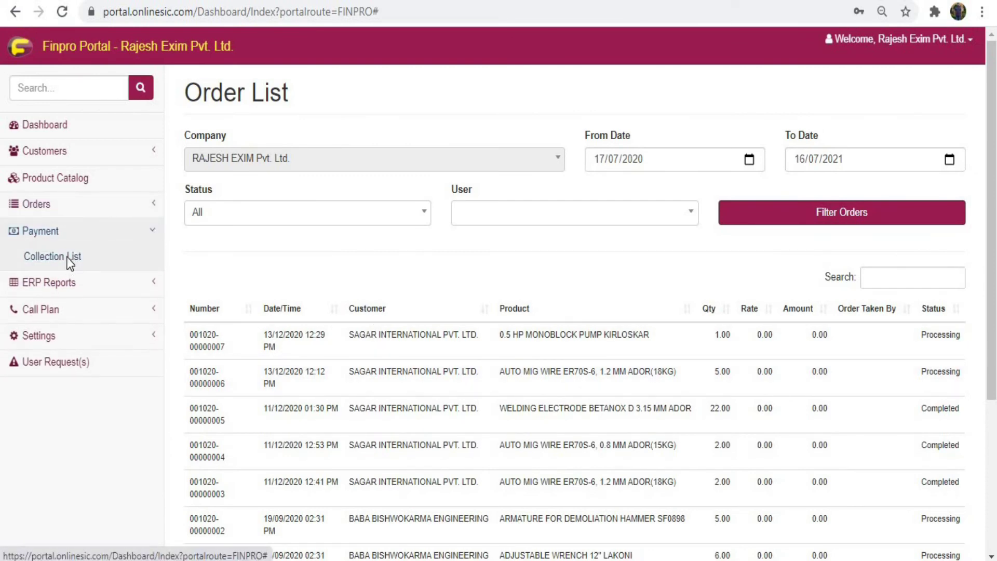
Step: Open Payment > Collection List, then expand ERP Reports in the sidebar
click(67, 256)
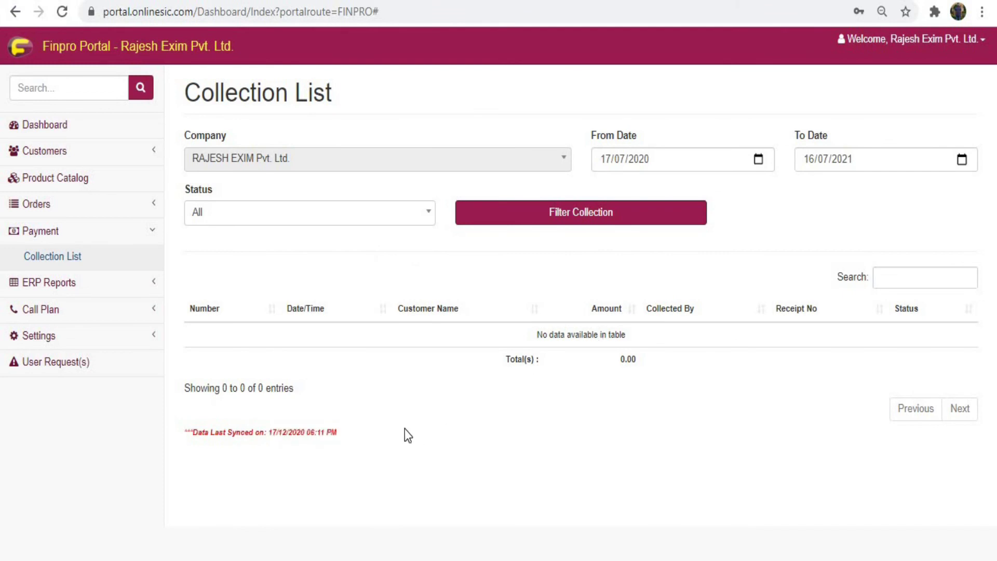
click(138, 238)
click(142, 261)
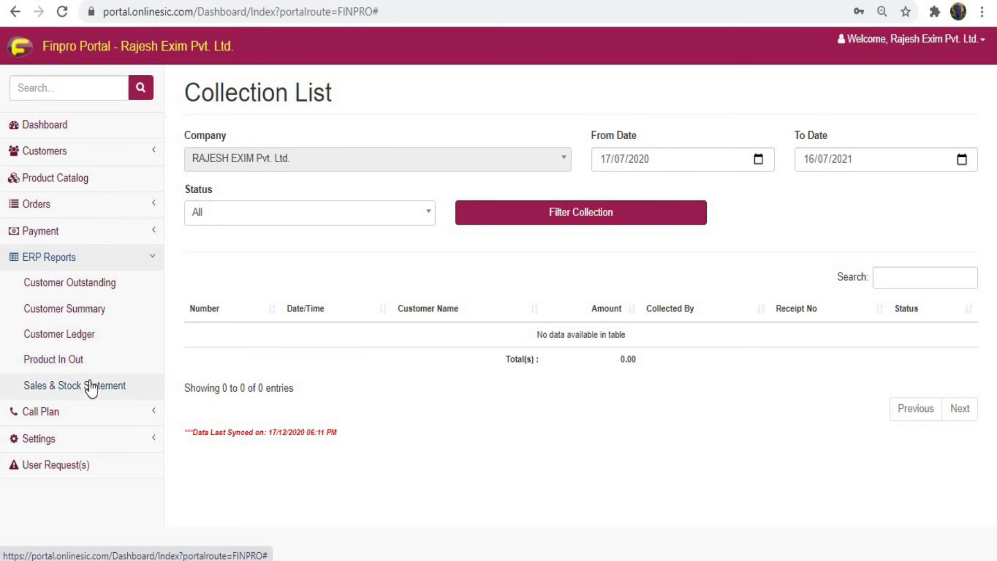
Step: Generate the Customer Ledger report for SAGAR INTERNATIONAL PVT. LTD
click(94, 345)
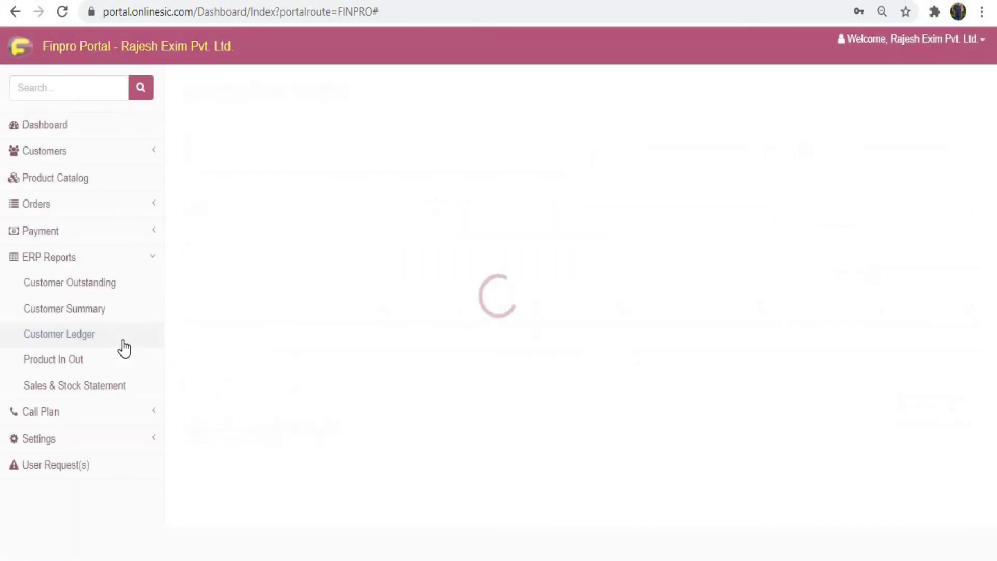
click(559, 161)
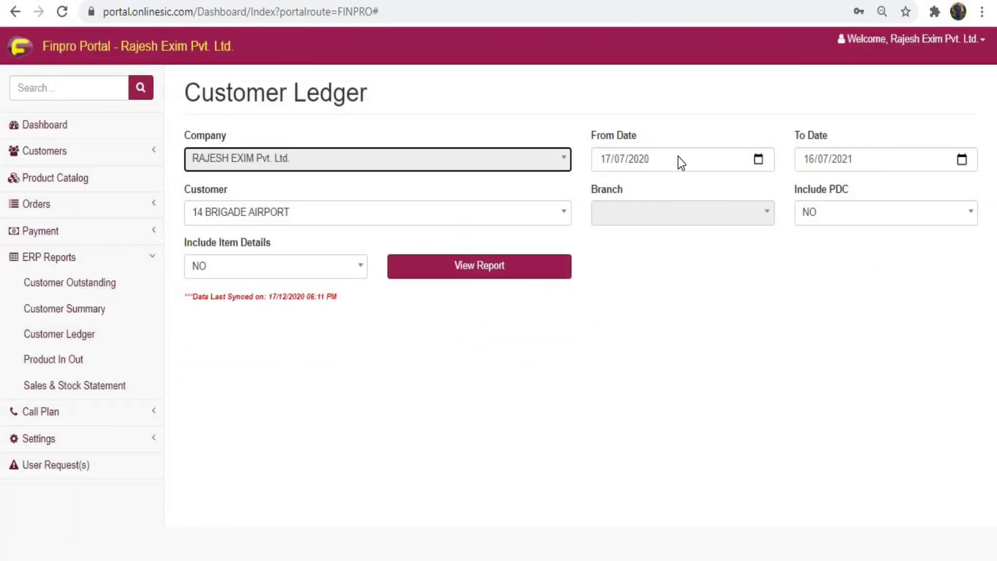
click(546, 221)
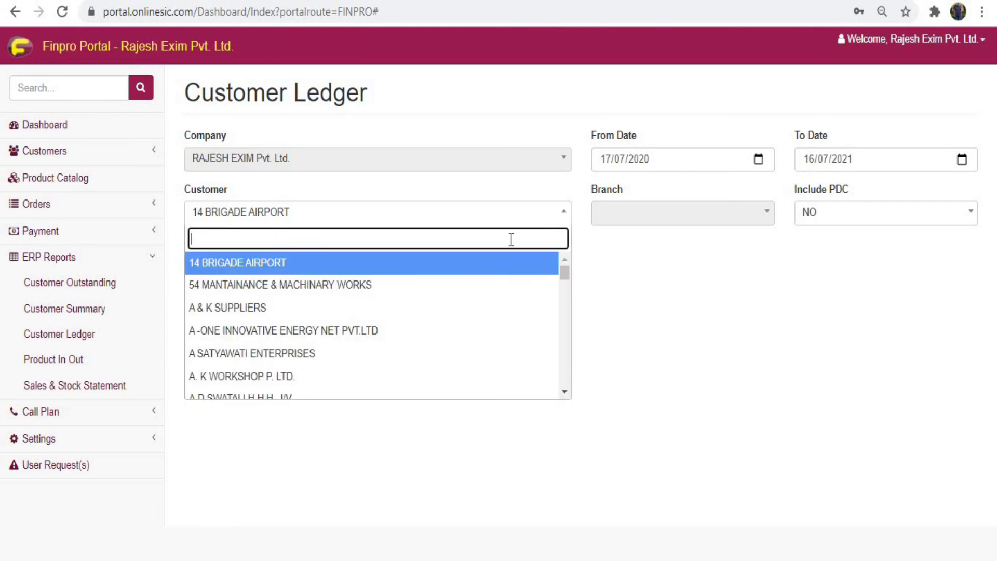
text(sagar)
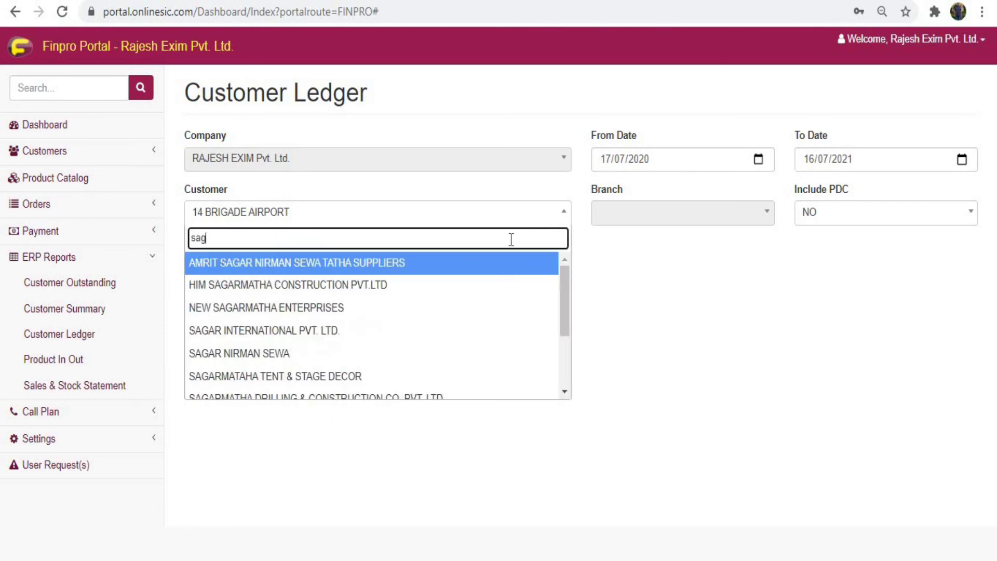
click(391, 330)
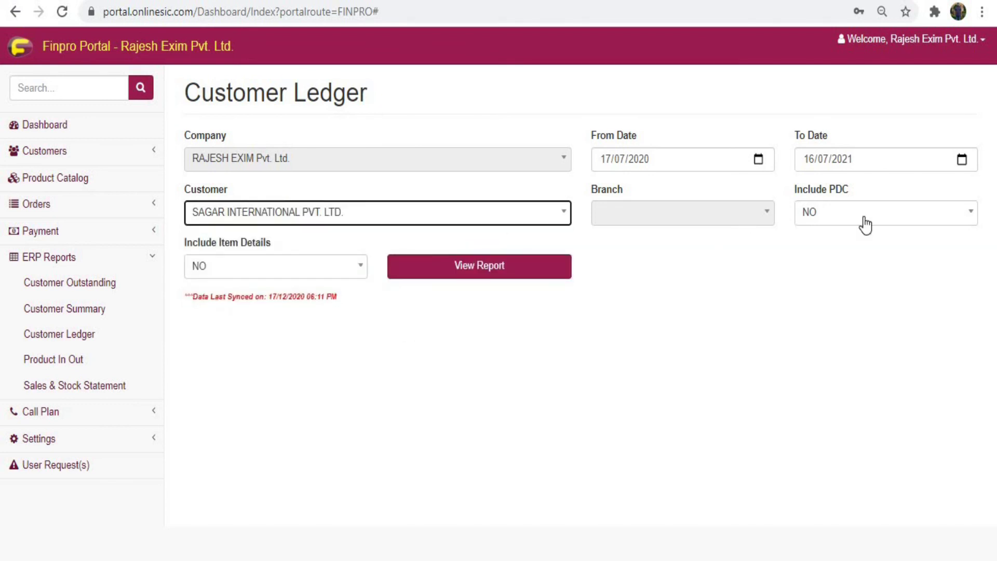
click(496, 283)
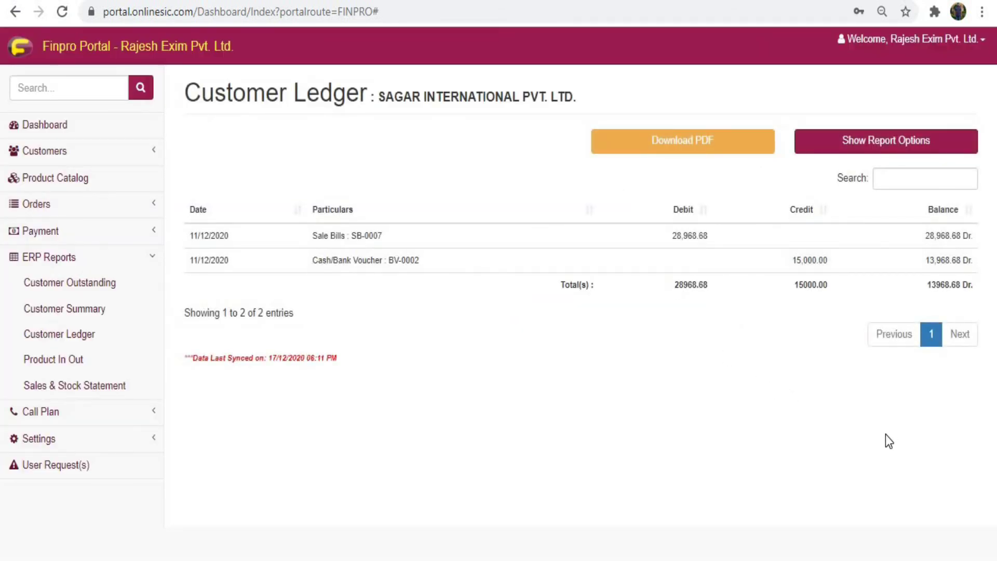
Step: Download the ledger as a PDF and open the downloaded file
click(739, 148)
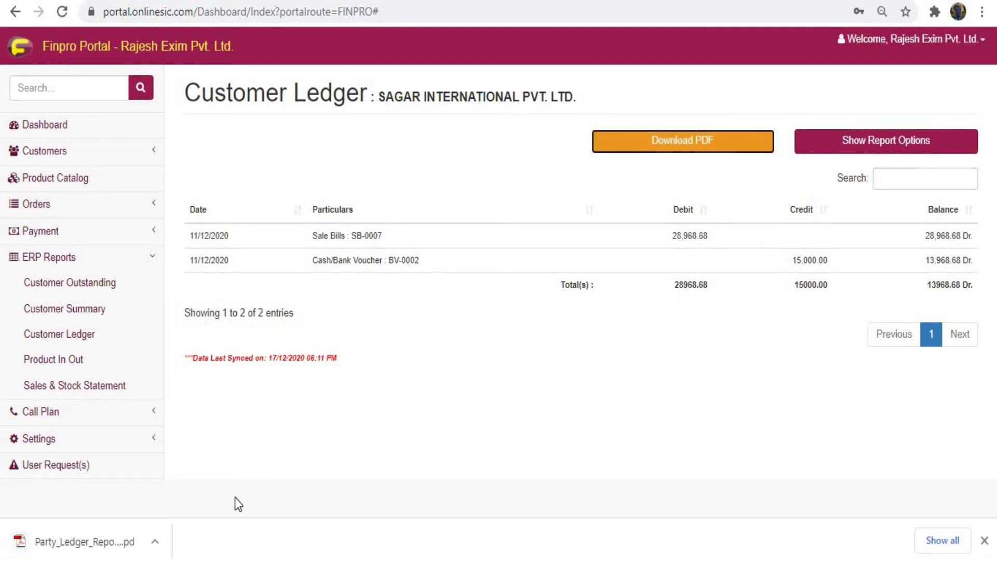
click(103, 545)
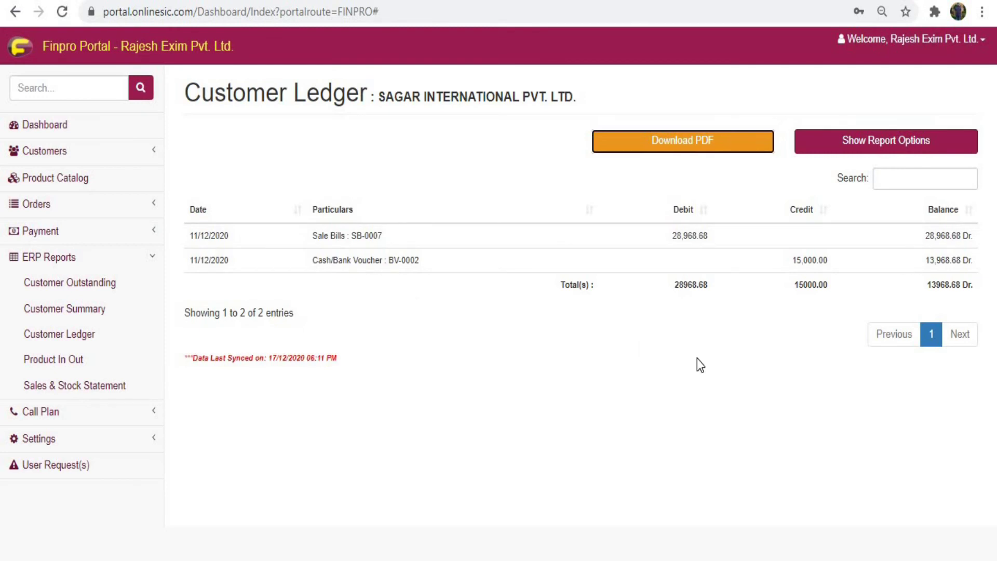
click(118, 286)
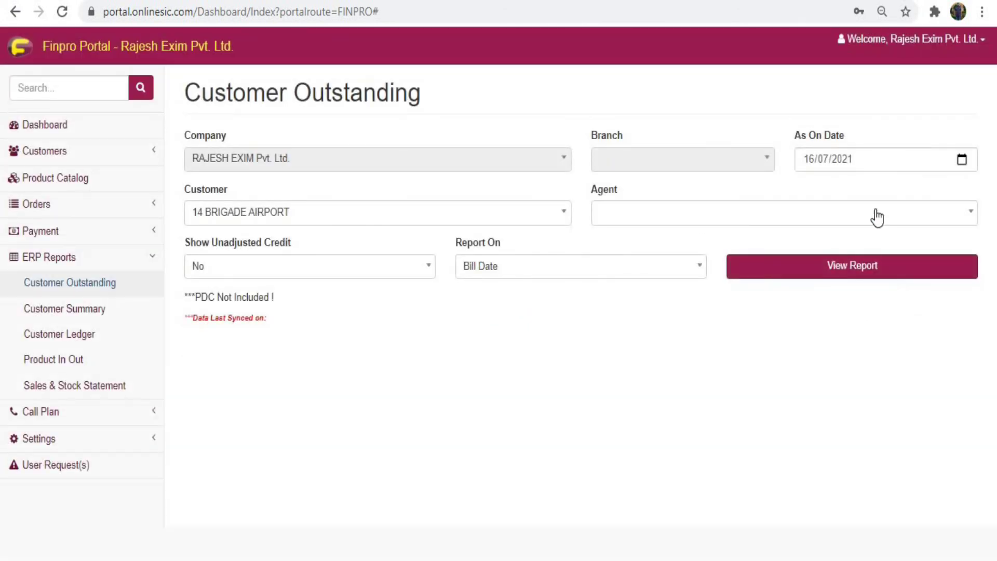
Step: Run Customer Outstanding for SAGAR INTERNATIONAL PVT. LTD. with Show Unadjusted Credit left at No
click(513, 221)
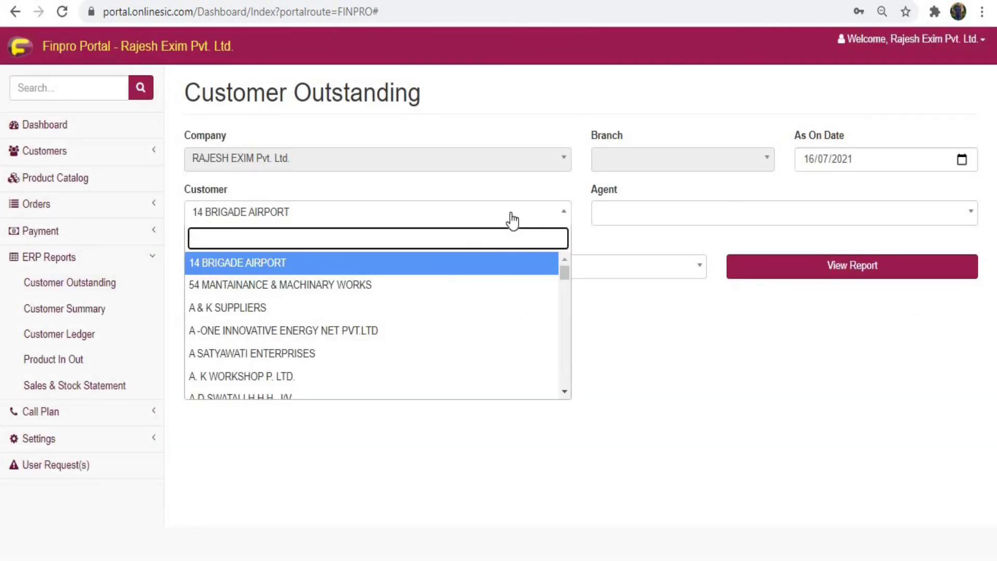
text(sag)
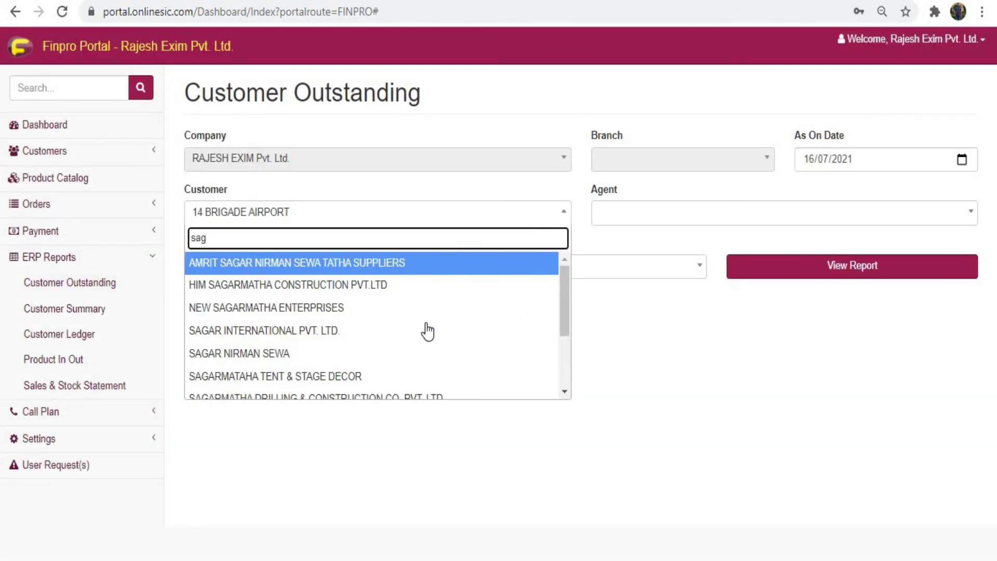
click(426, 327)
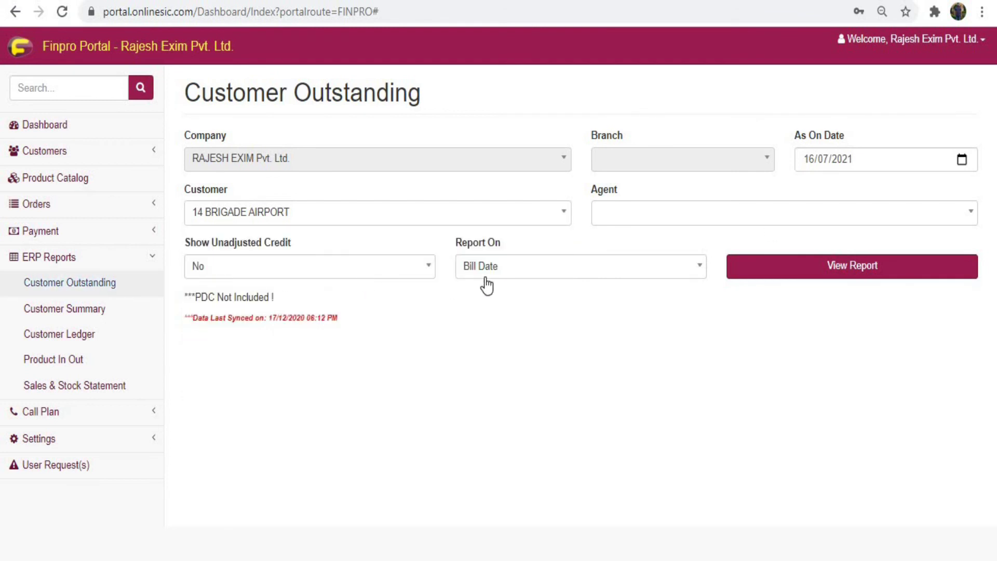
click(377, 274)
click(580, 331)
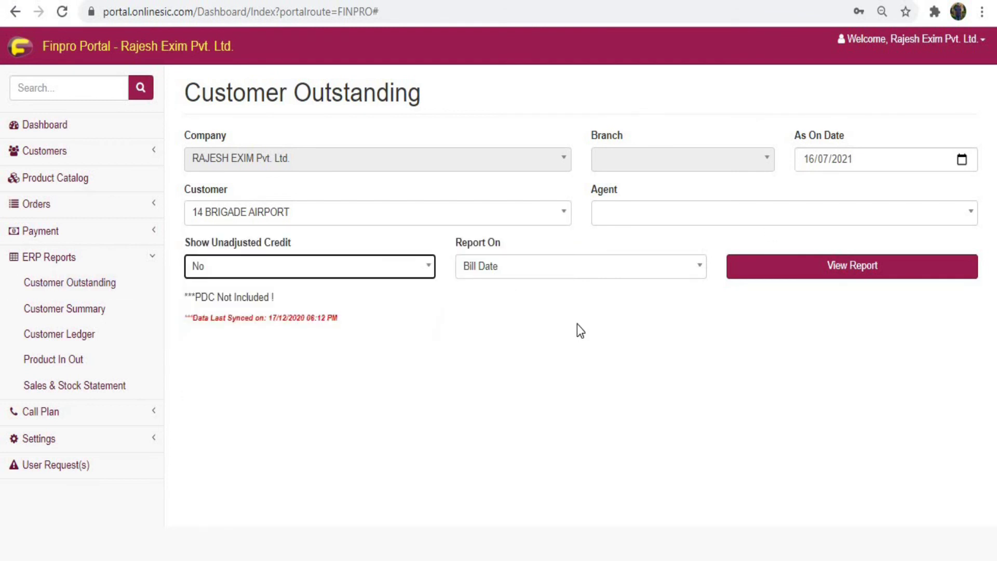
click(809, 269)
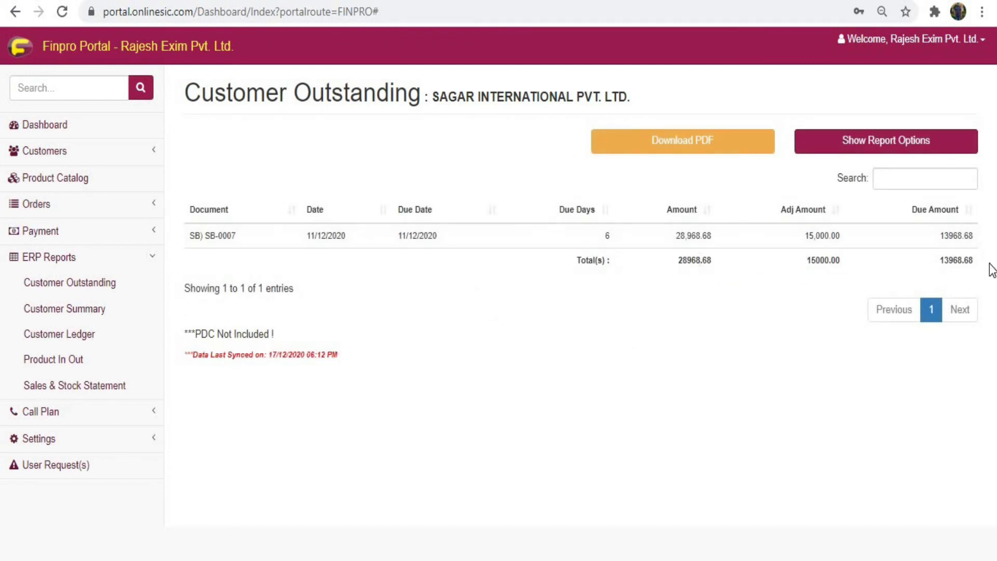
Step: Review the 13968.68 due total and the last synced date note
double_click(942, 261)
click(497, 358)
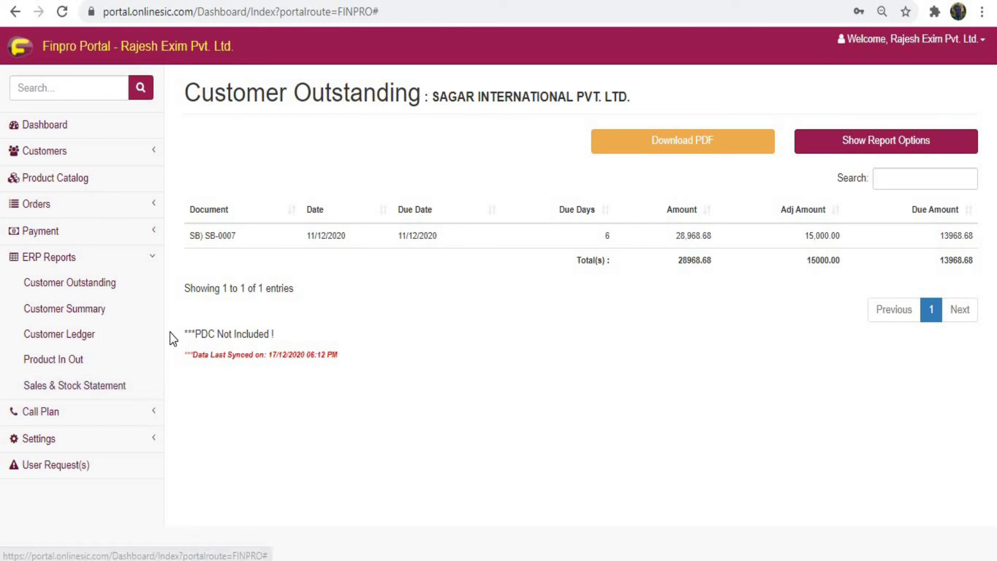
drag(185, 355, 340, 357)
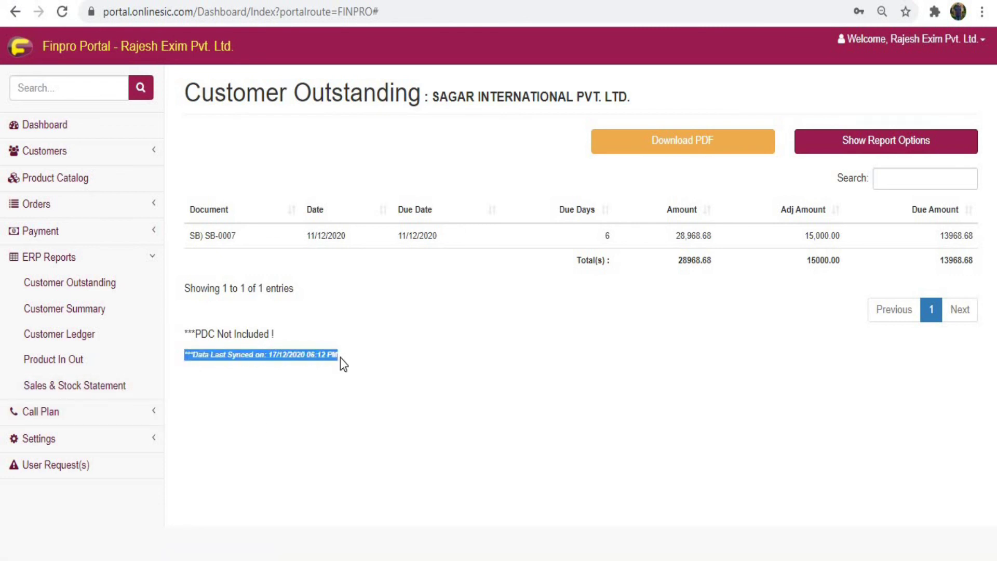
click(376, 395)
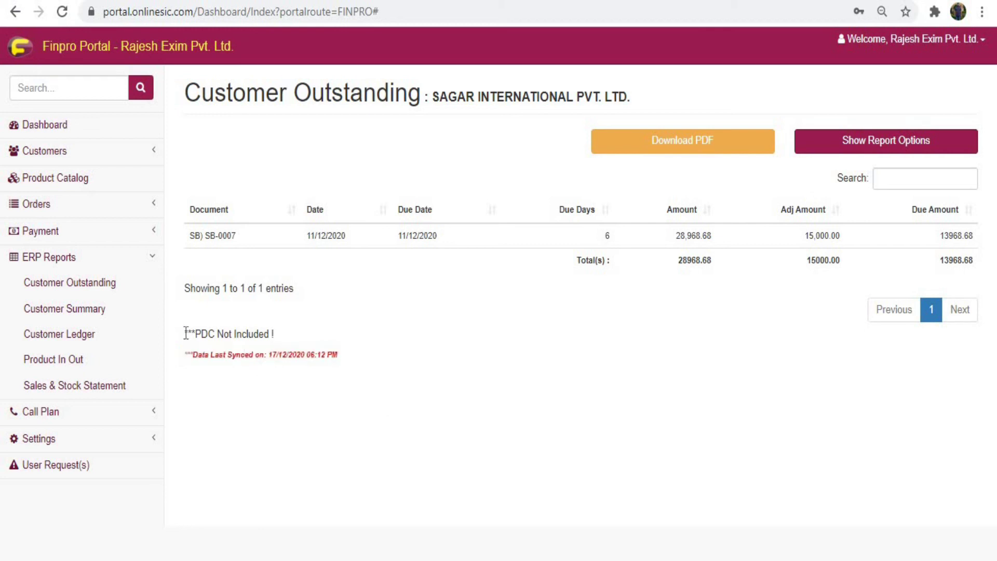